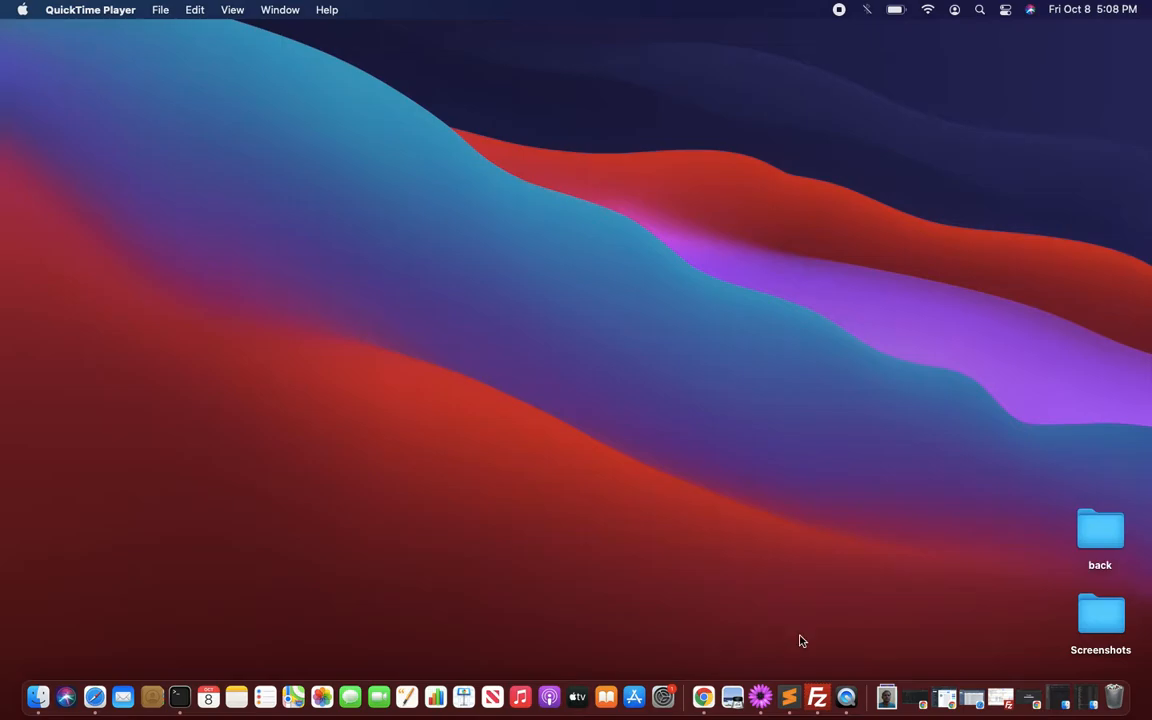
Bring up the demo_change_background_color folder in Finder and review team1.jpg and sky-blue-solid-color-background-iv.jpeg.
left_click(1066, 704)
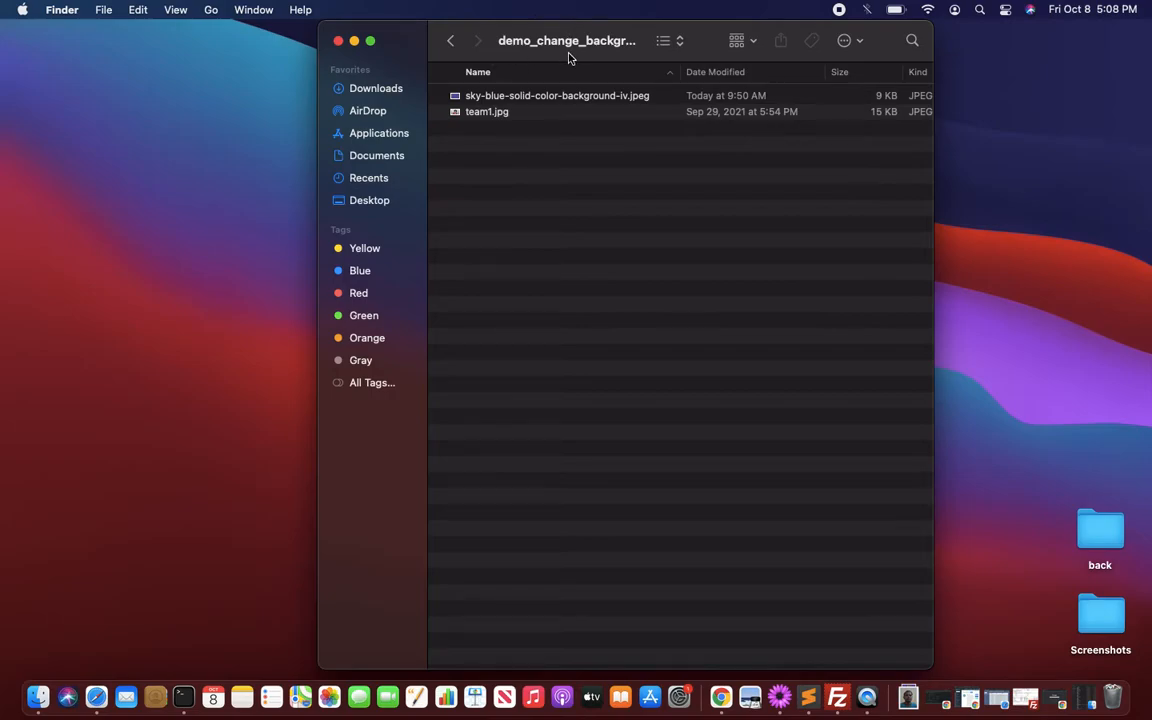
left_click(497, 118)
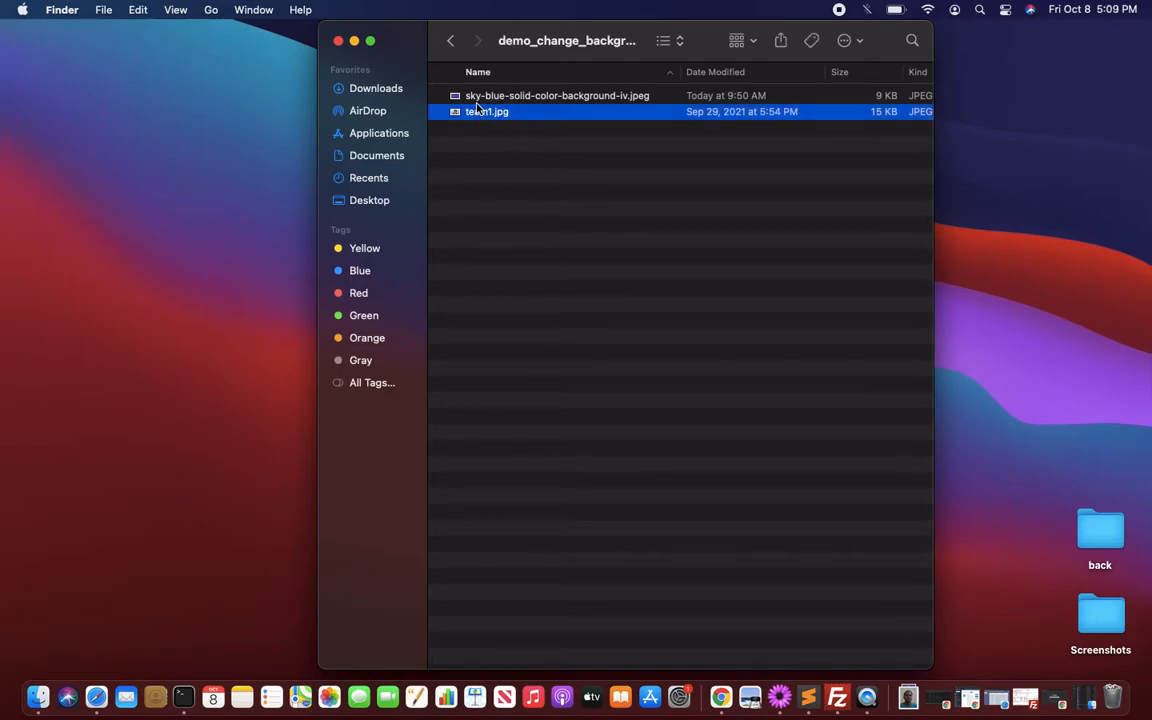
left_click(552, 97)
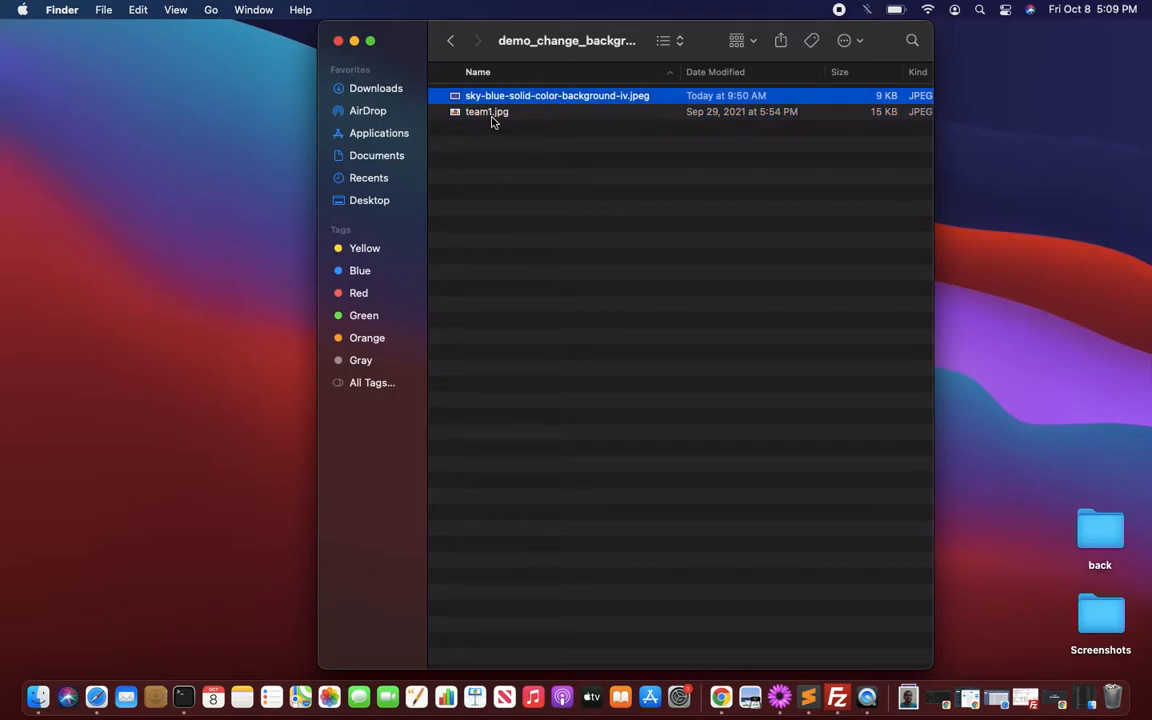
left_click(507, 169)
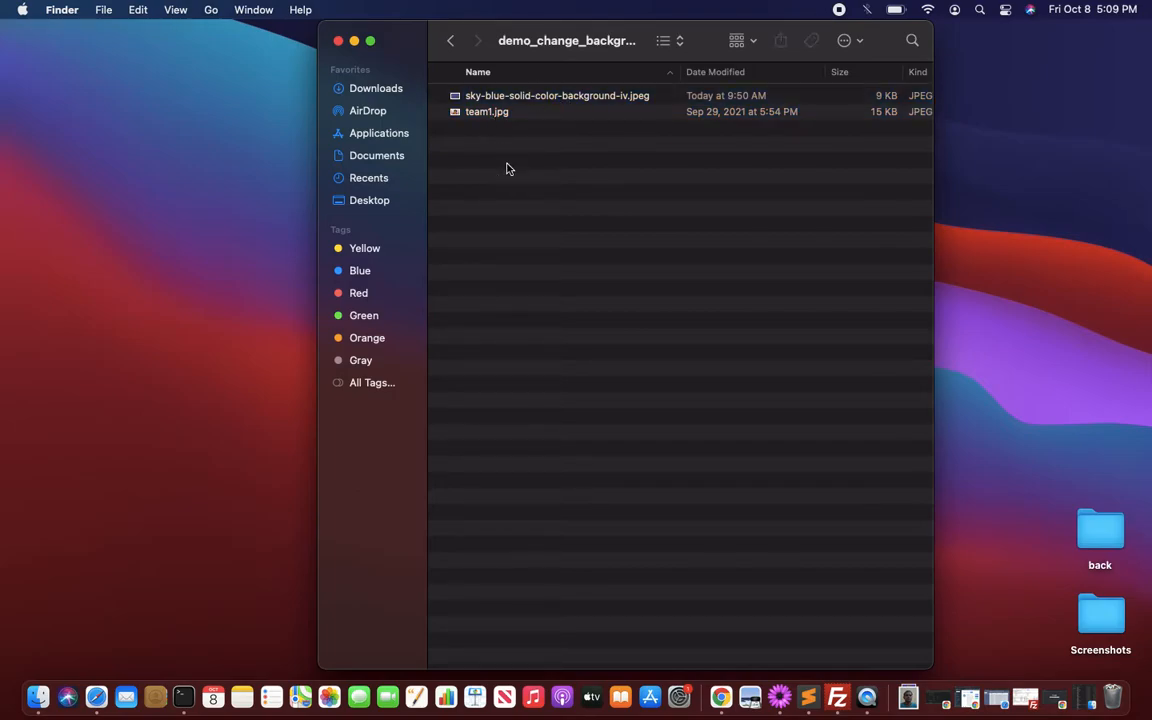
Copy the base name of sky-blue-solid-color-background-iv.jpeg without renaming the file.
left_click(545, 104)
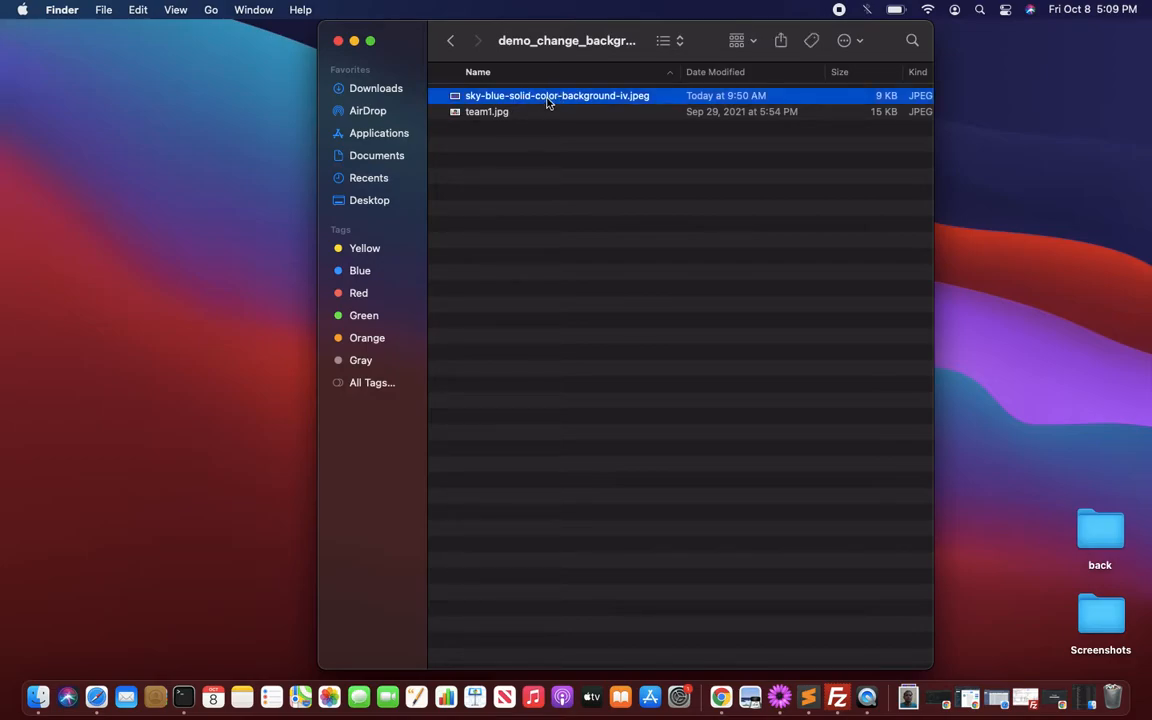
left_click(547, 98)
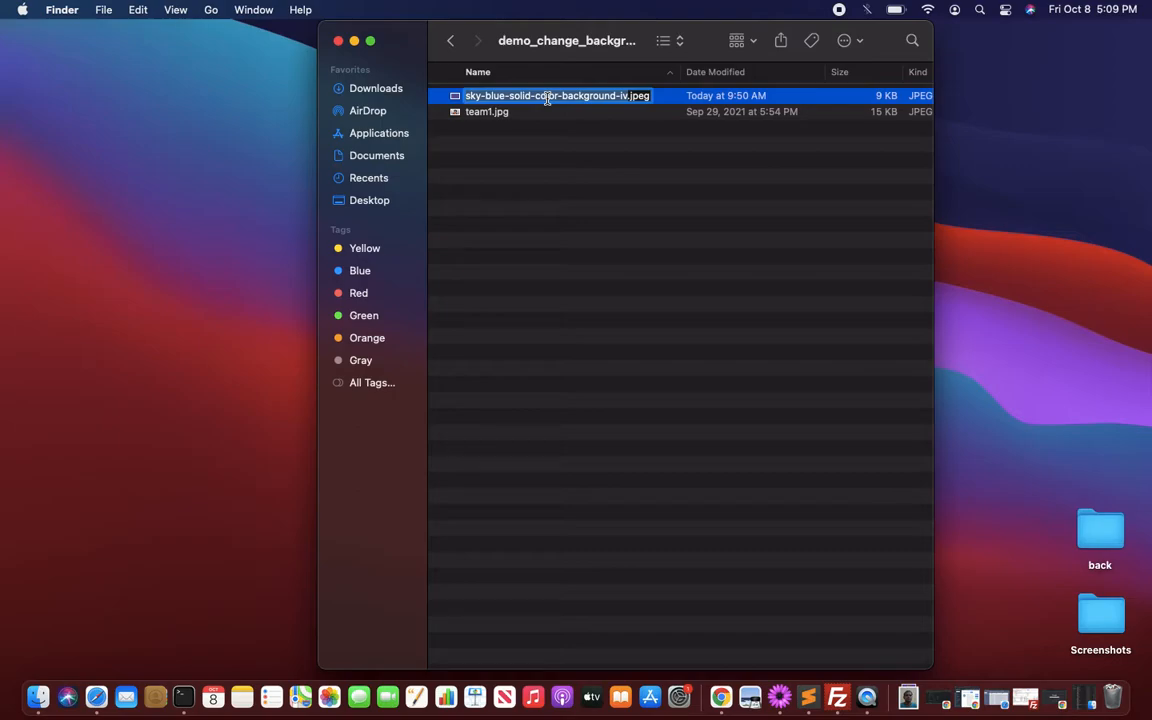
key("Right")
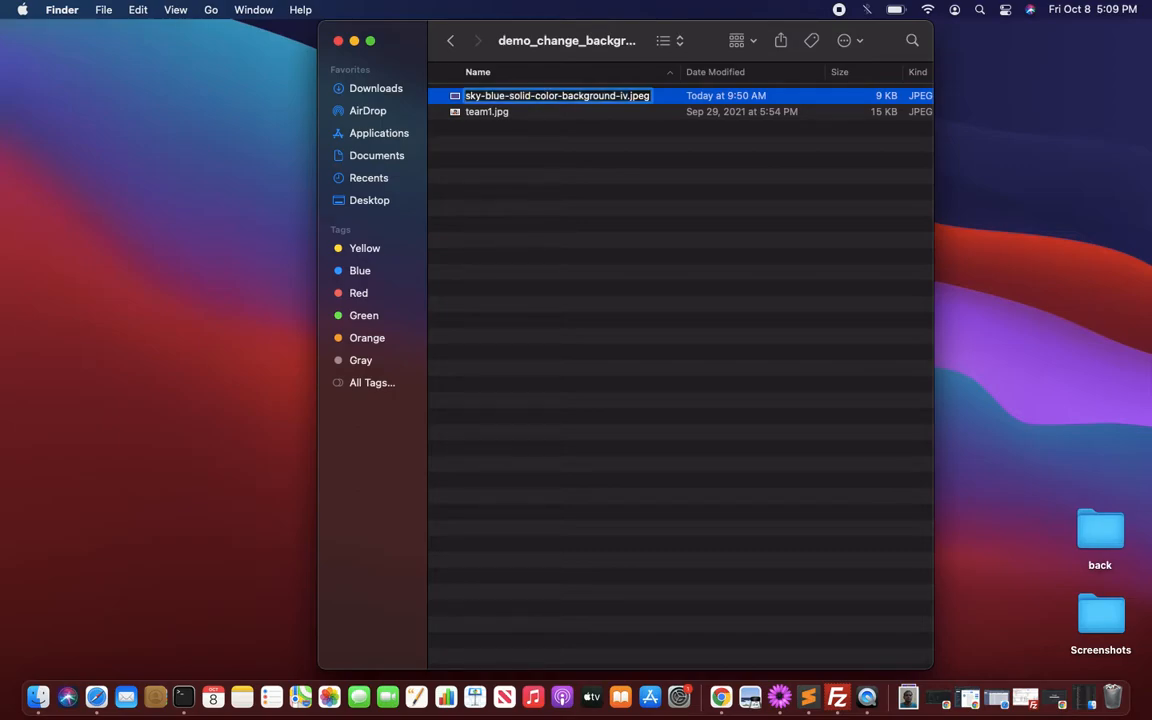
key("Return")
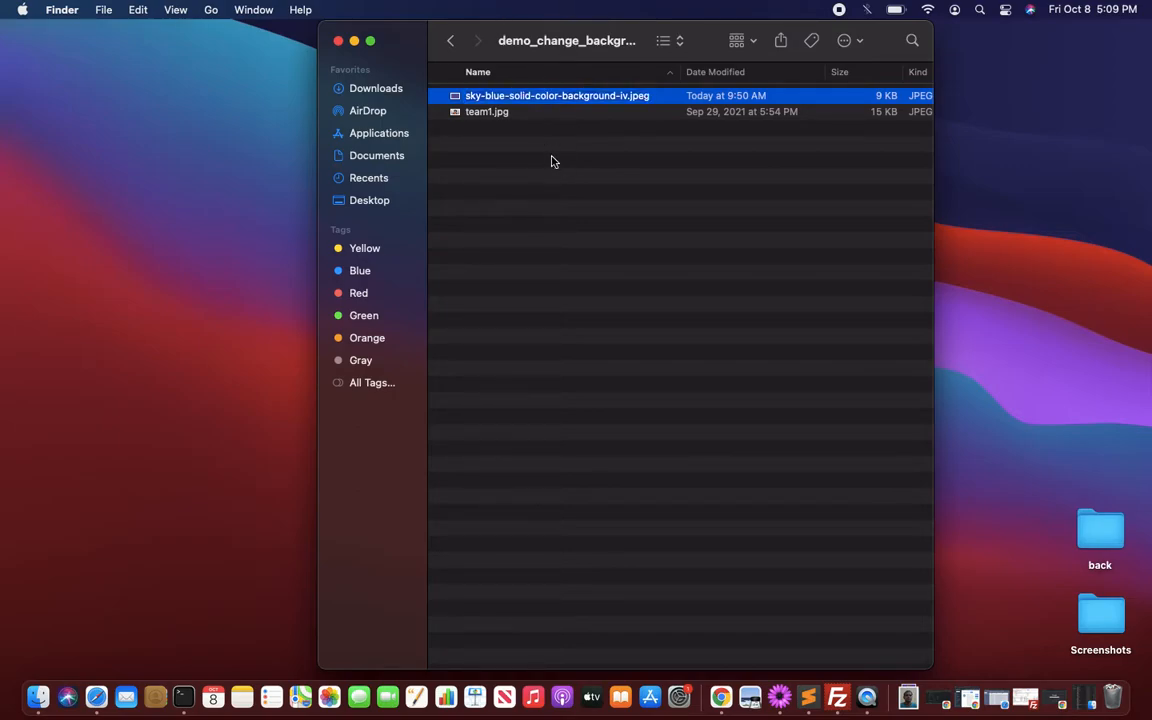
left_click(566, 97)
key("super+c")
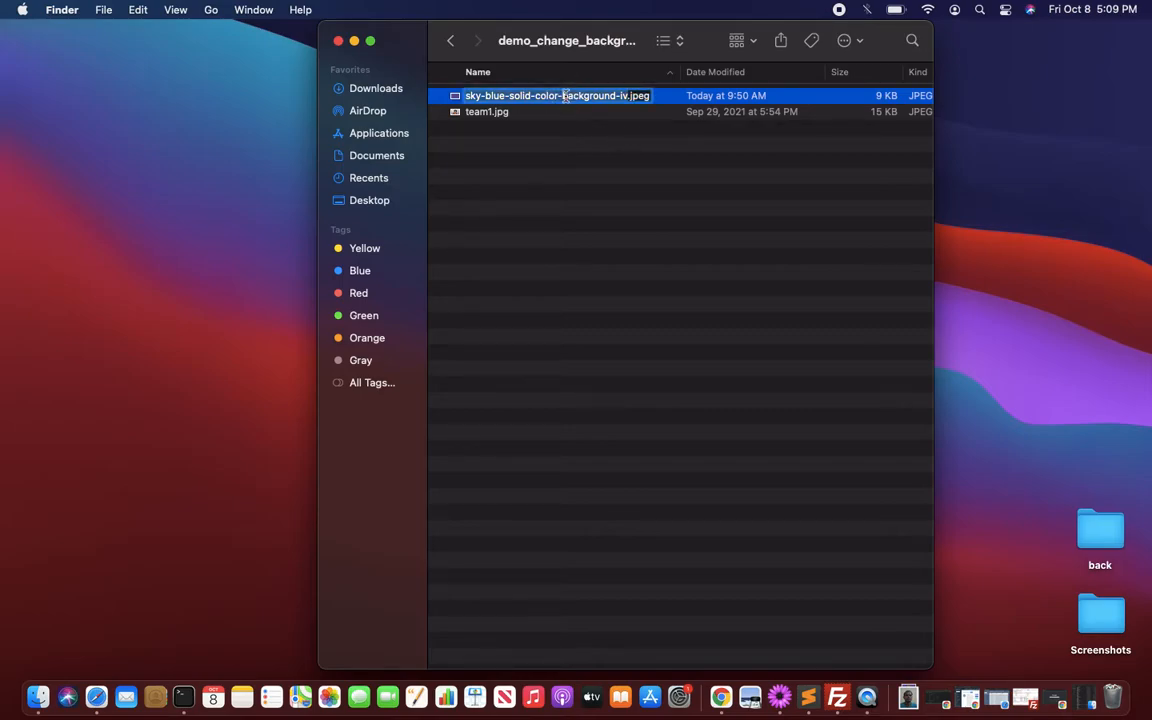
key("Return")
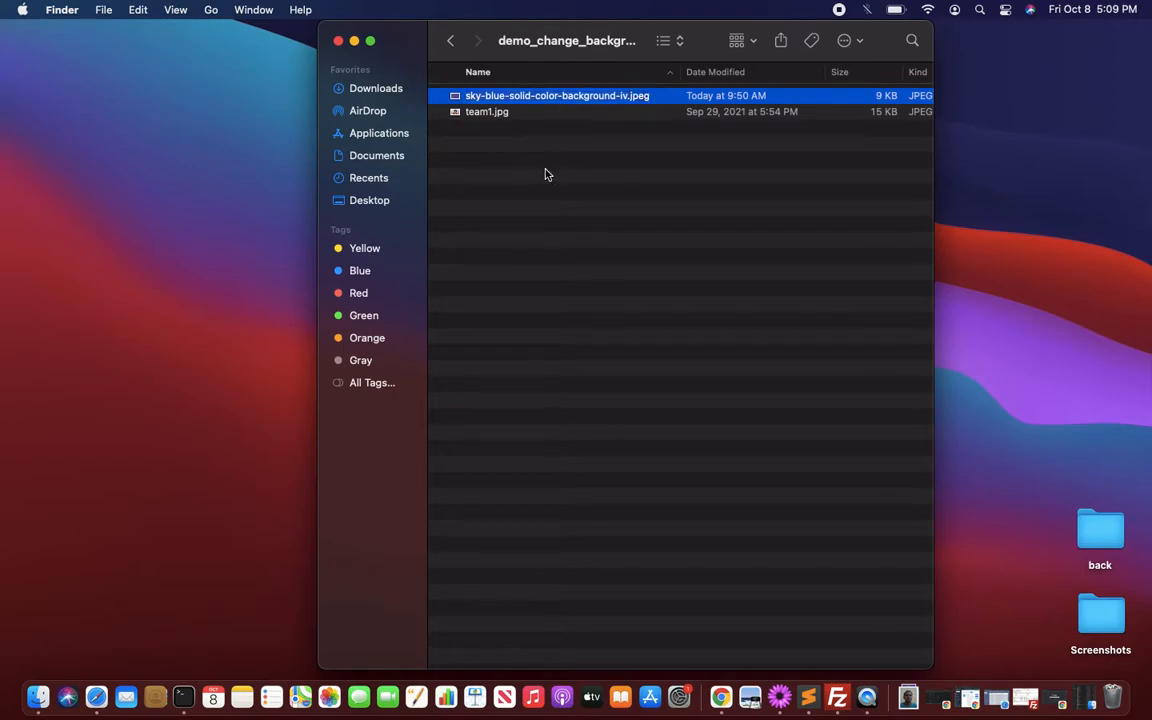
Switch to Chrome and search Google Images for "sky blue solid color background", based on the copied file name.
left_click(1060, 703)
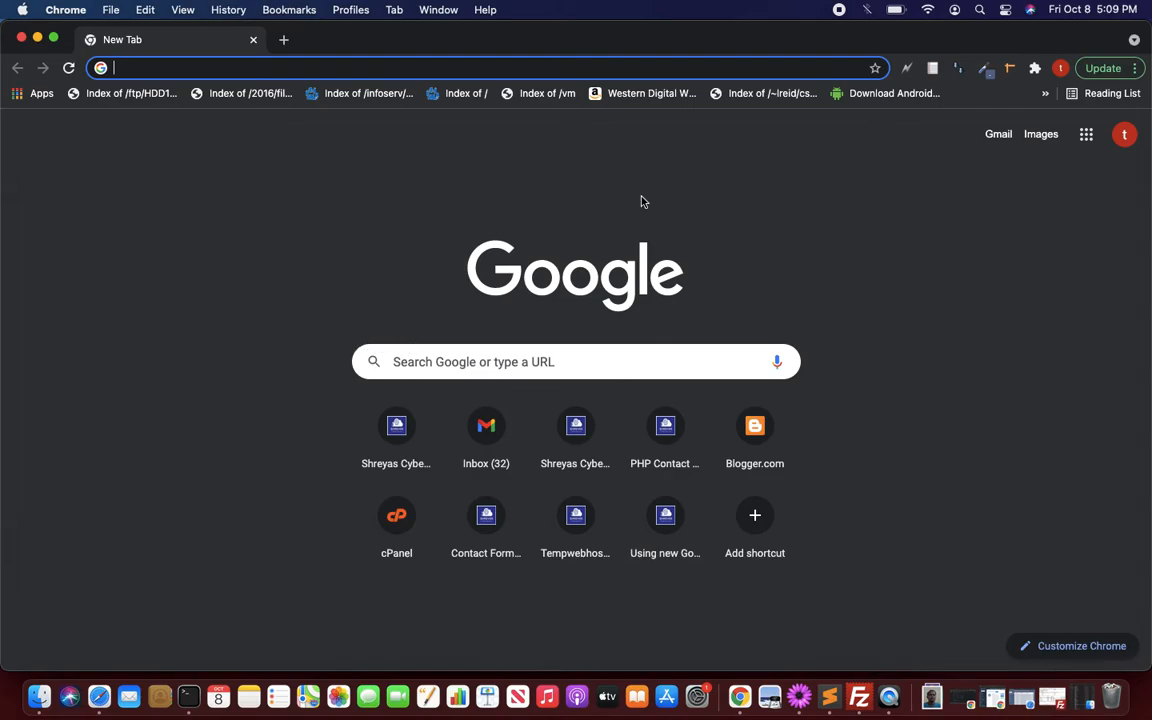
left_click(1043, 137)
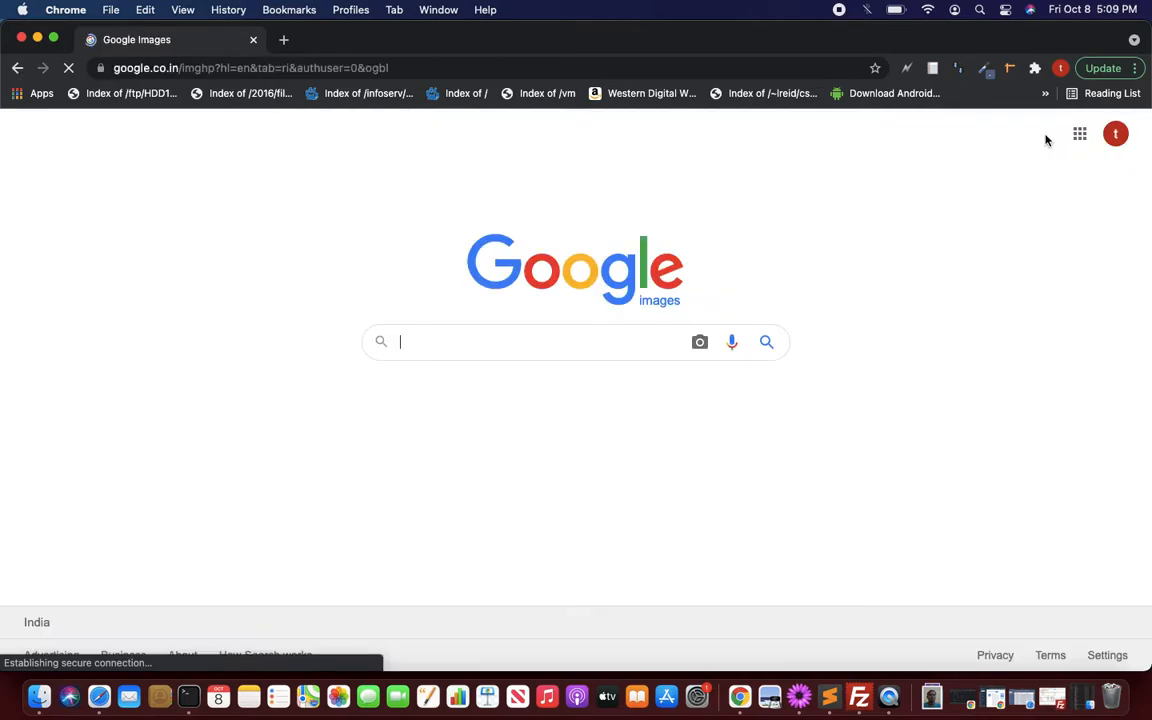
left_click(444, 343)
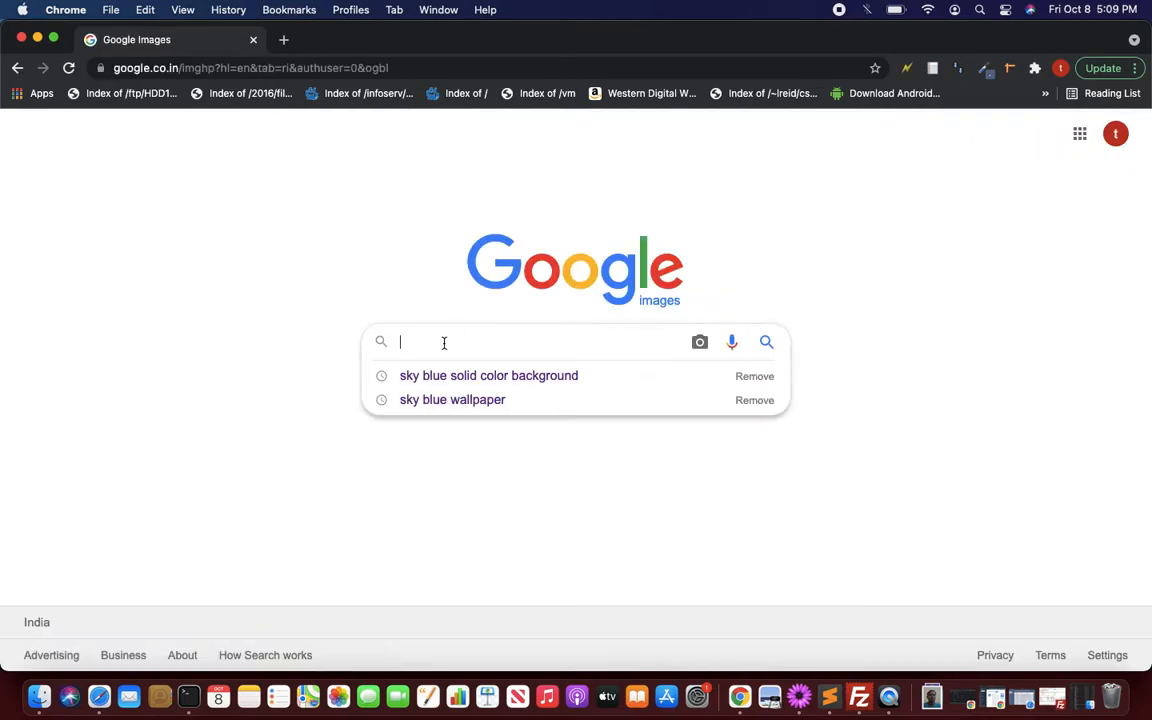
key("super+v")
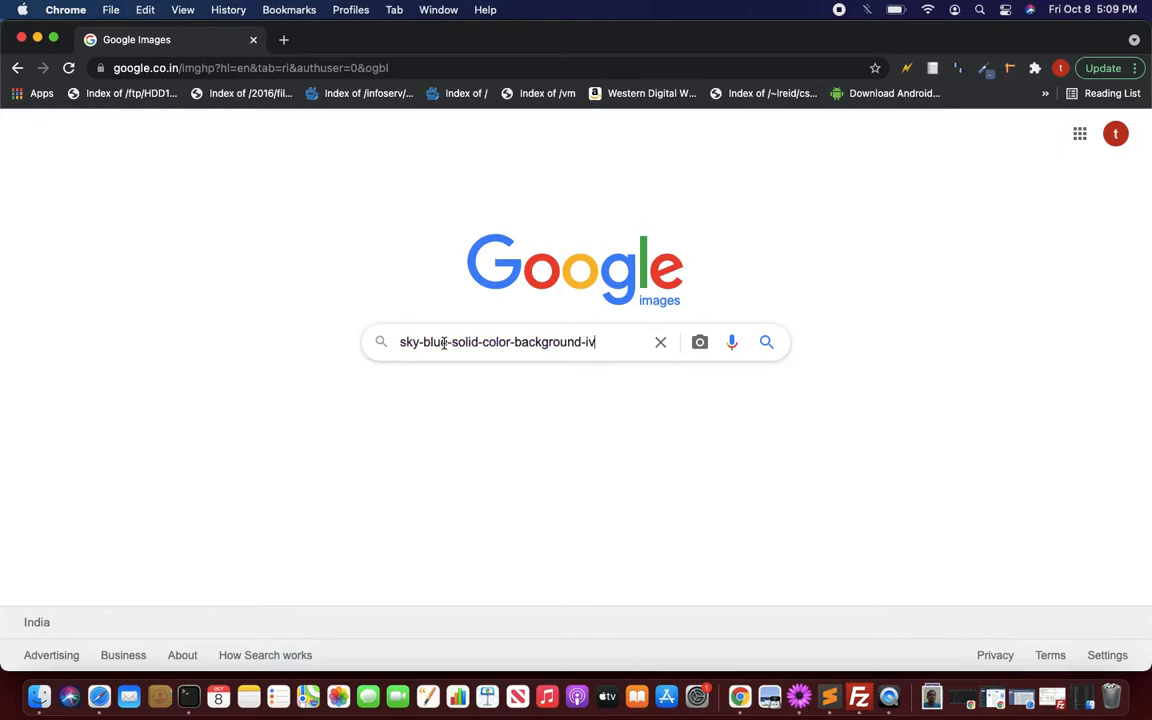
key("BackSpace")
key("BackSpace")
key("BackSpace")
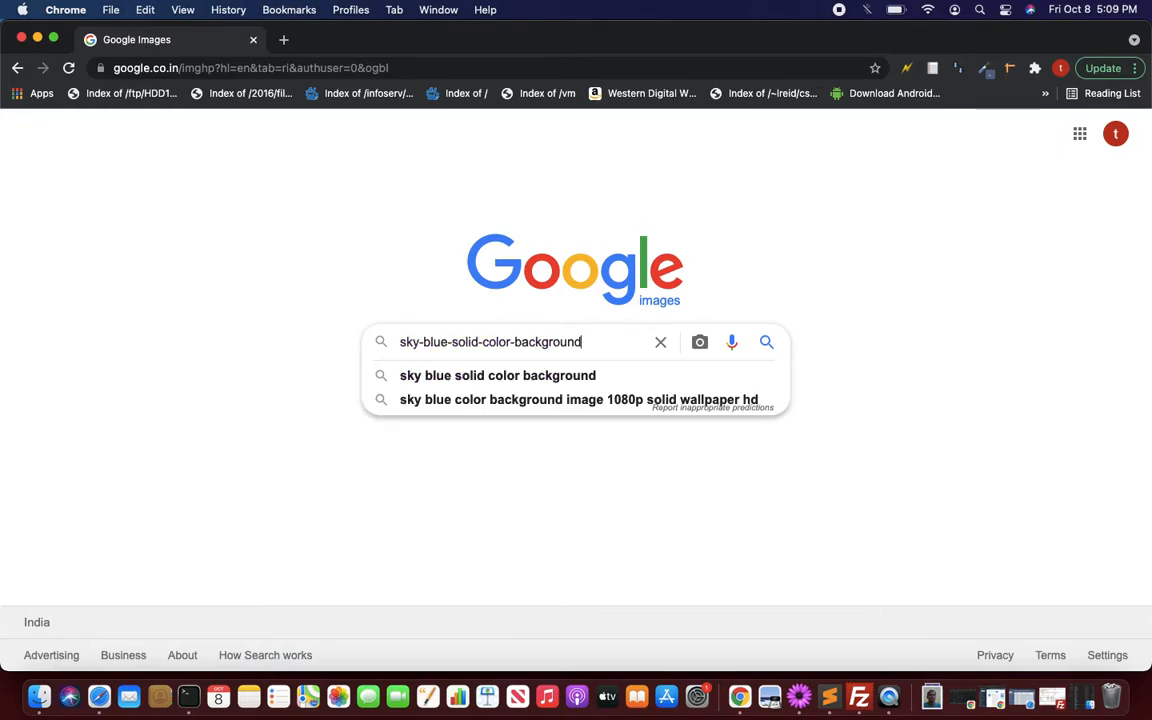
key("Down")
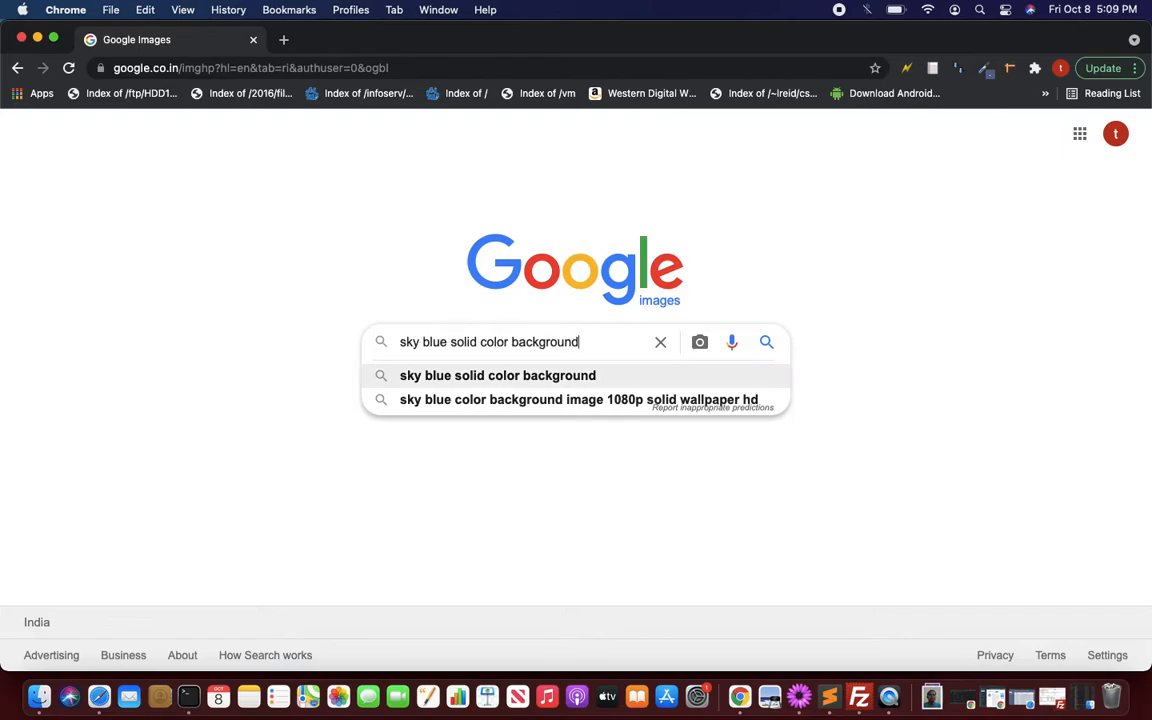
key("Return")
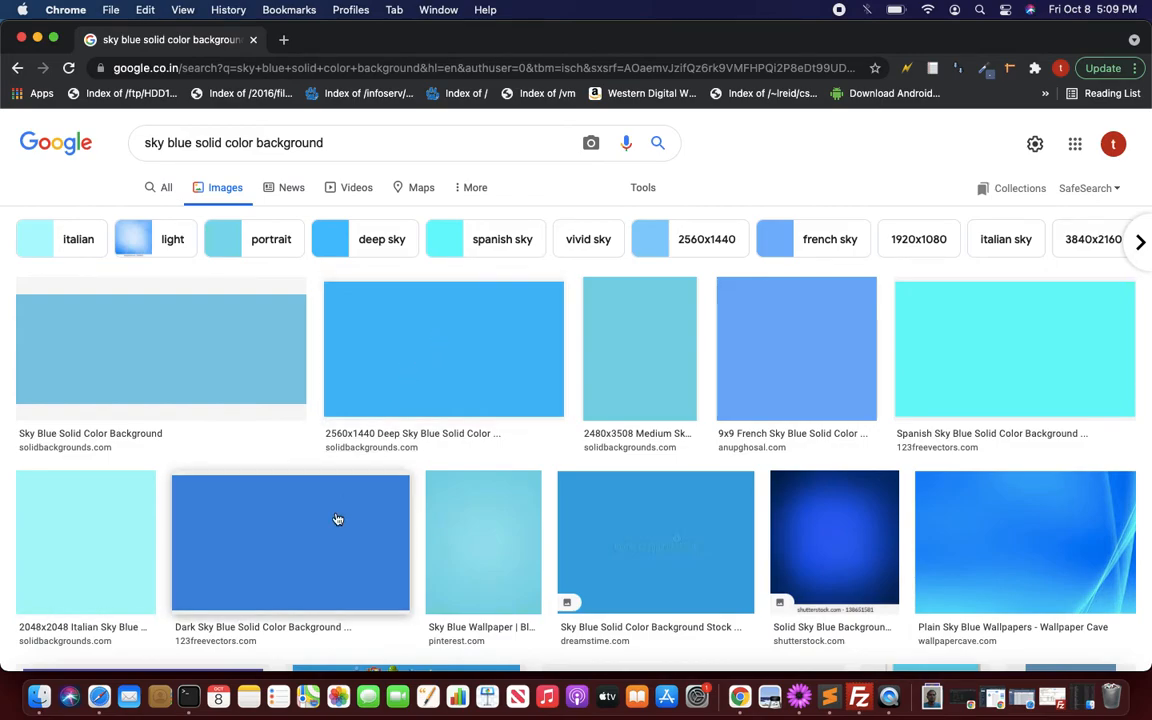
Open the full-size 2560x1440 Deep Sky Blue Solid Color Background image in its own tab.
left_click(273, 547)
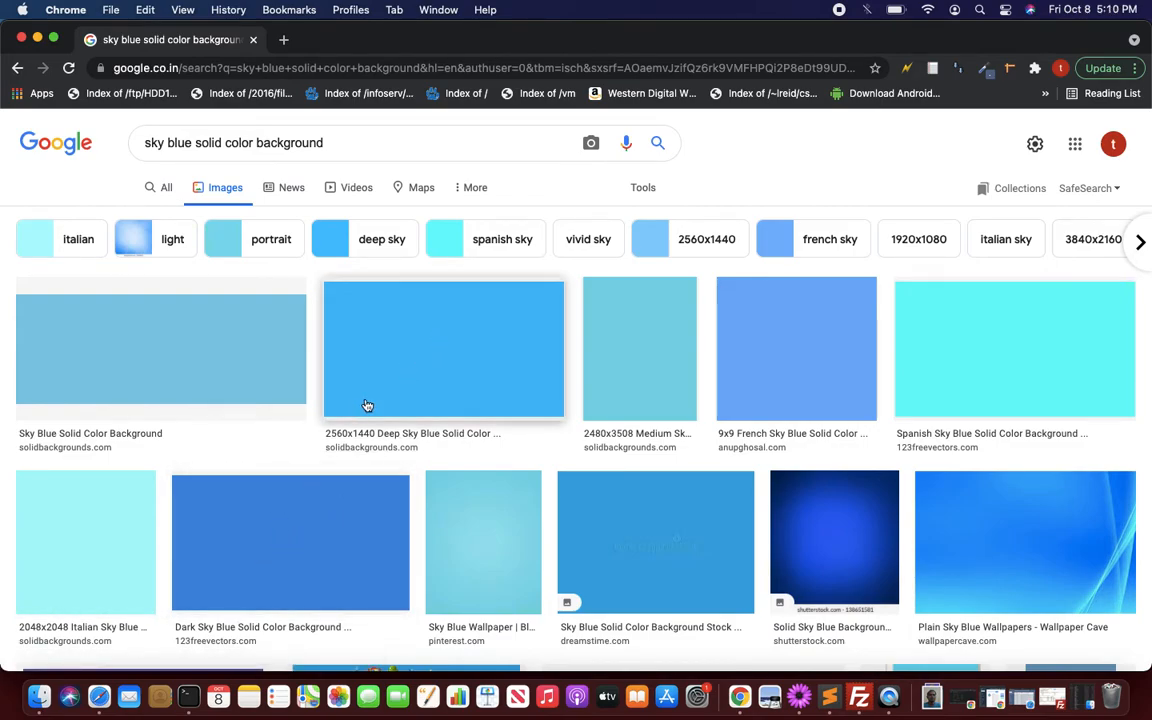
left_click(455, 347)
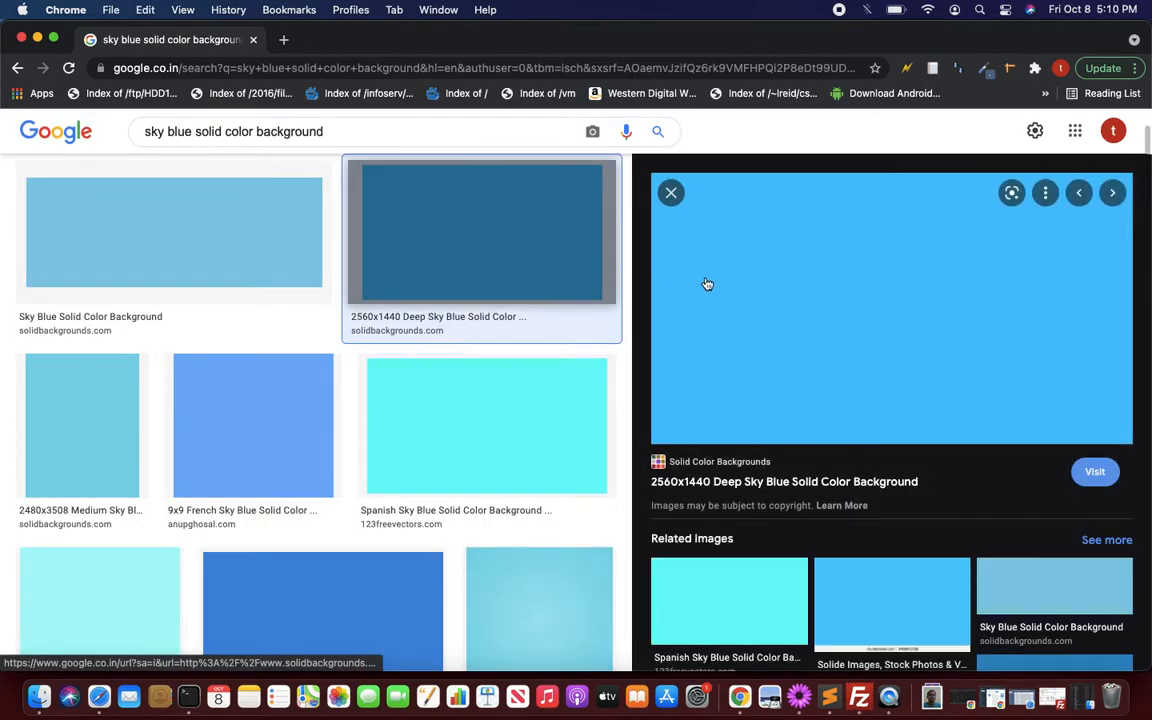
right_click(878, 299)
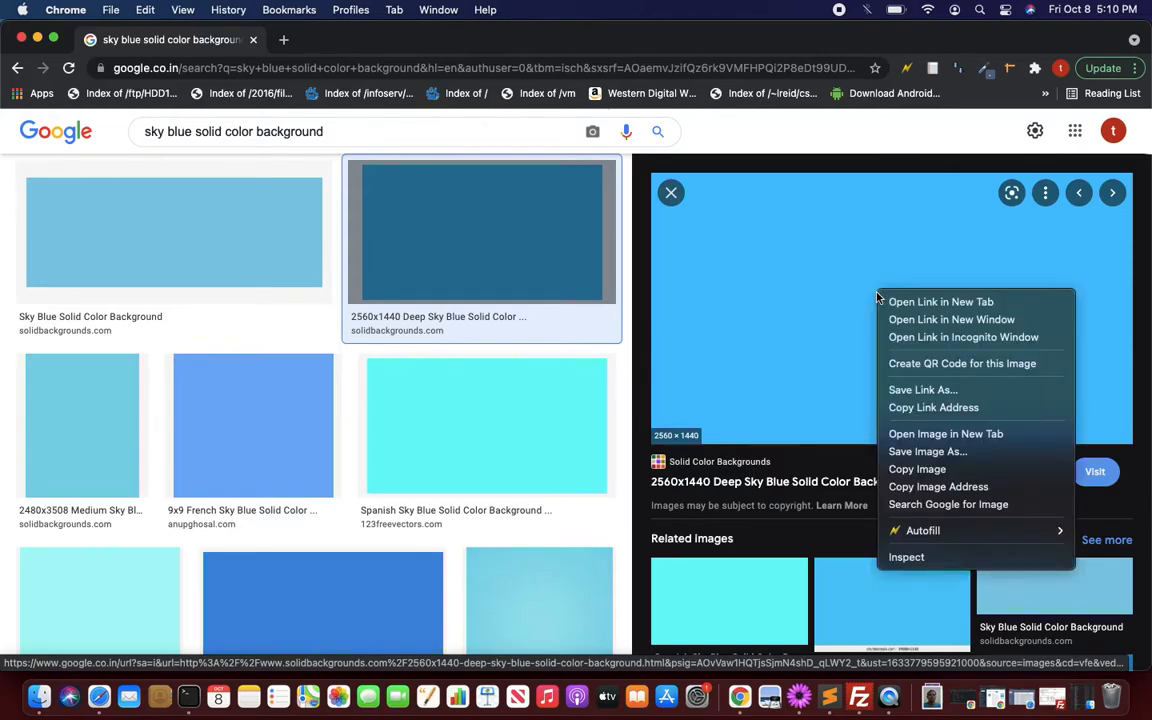
left_click(954, 437)
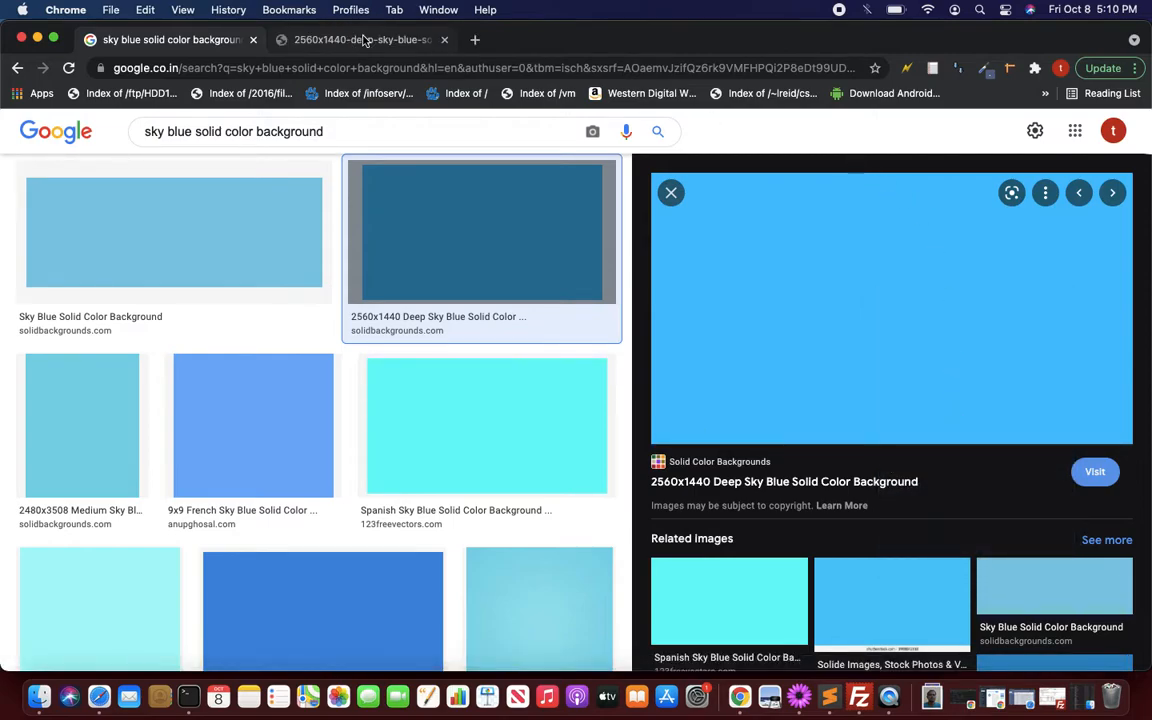
left_click(352, 40)
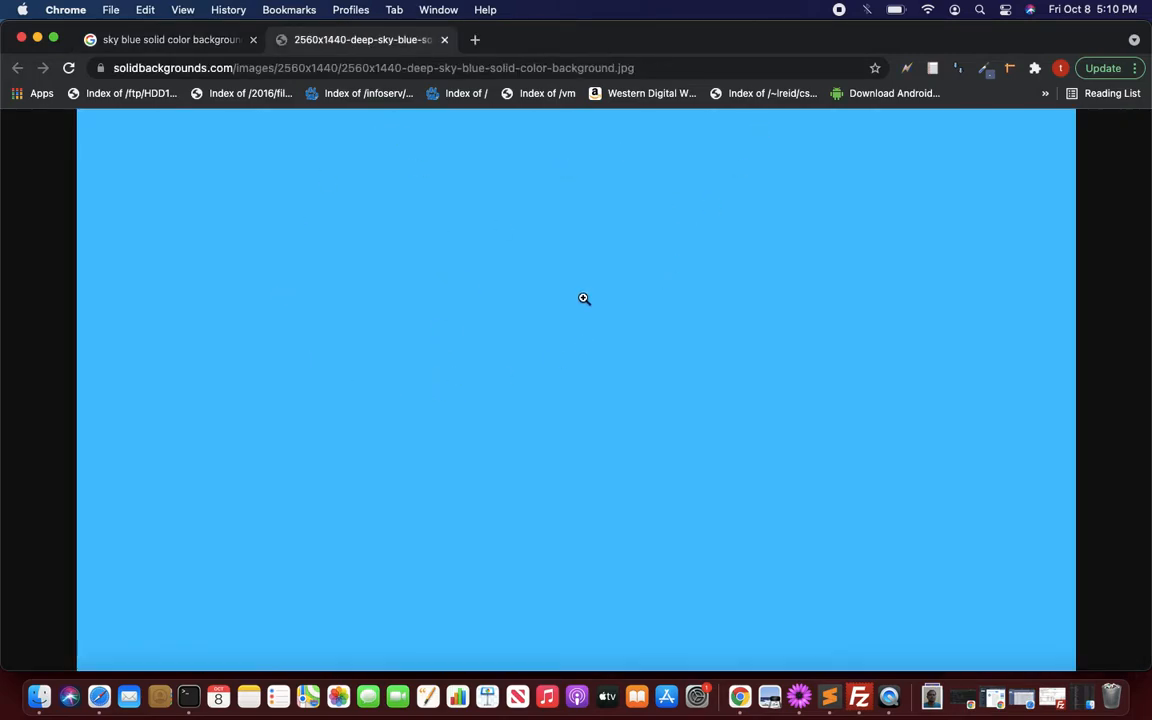
Save the deep sky blue image under its suggested name in original_photos_on_marketing/demo_change_background_color.
right_click(571, 331)
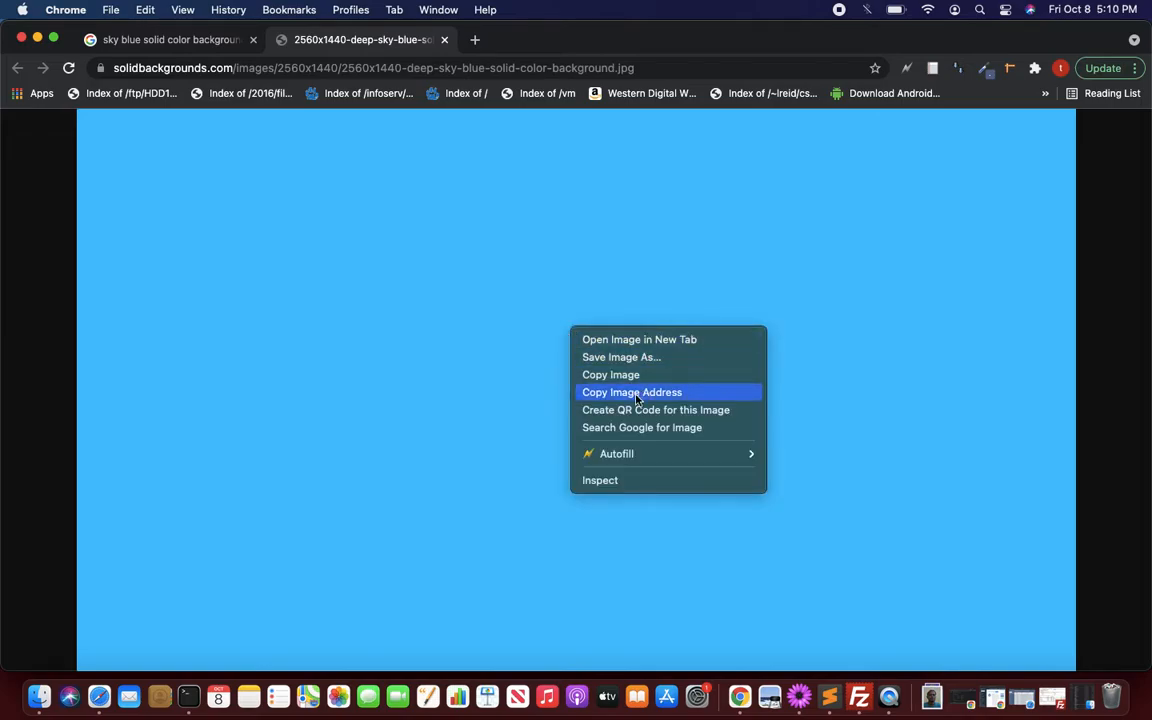
left_click(641, 361)
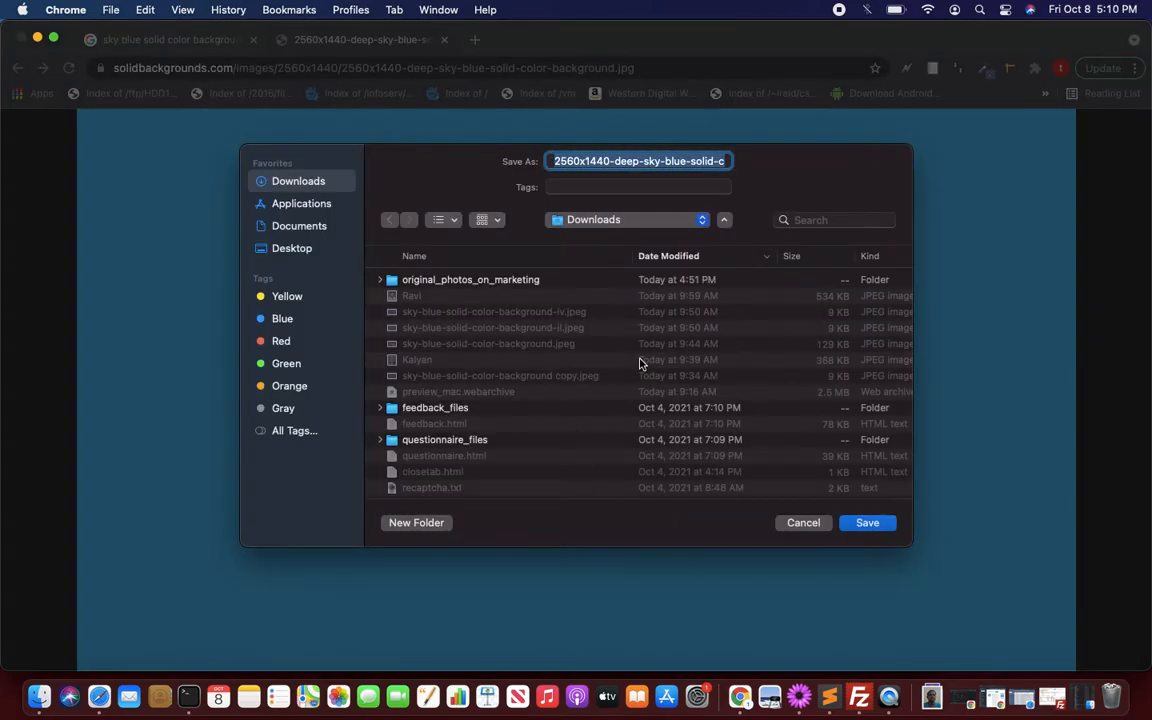
double_click(465, 282)
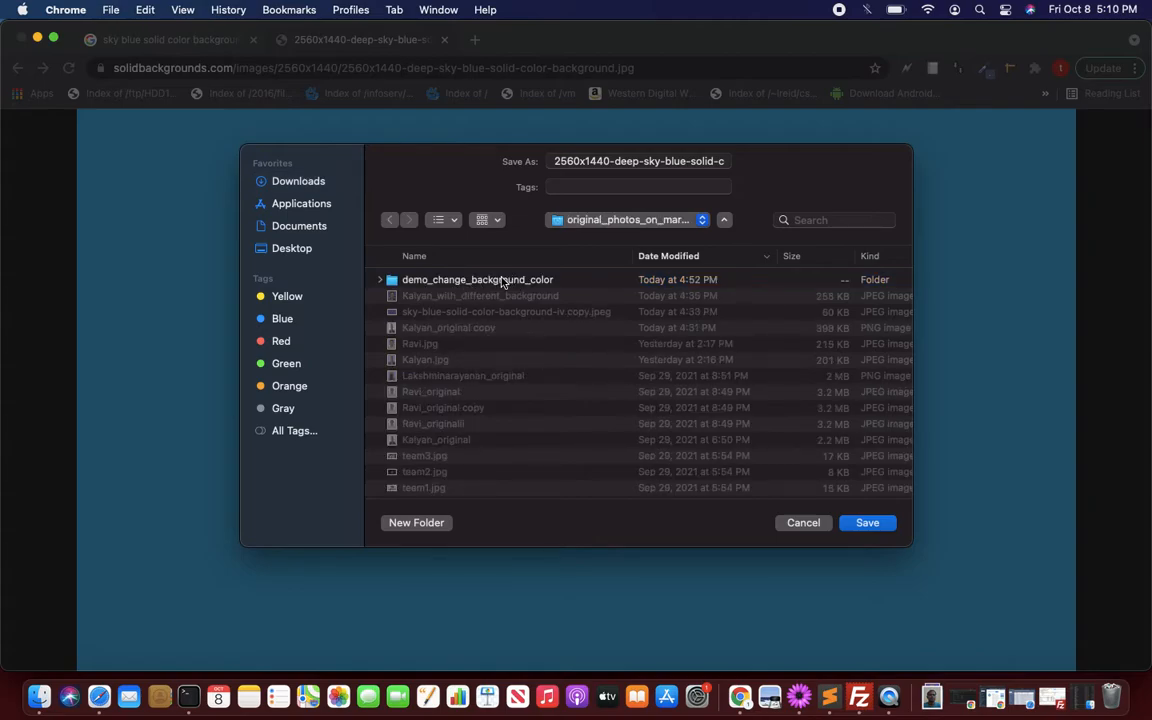
double_click(488, 280)
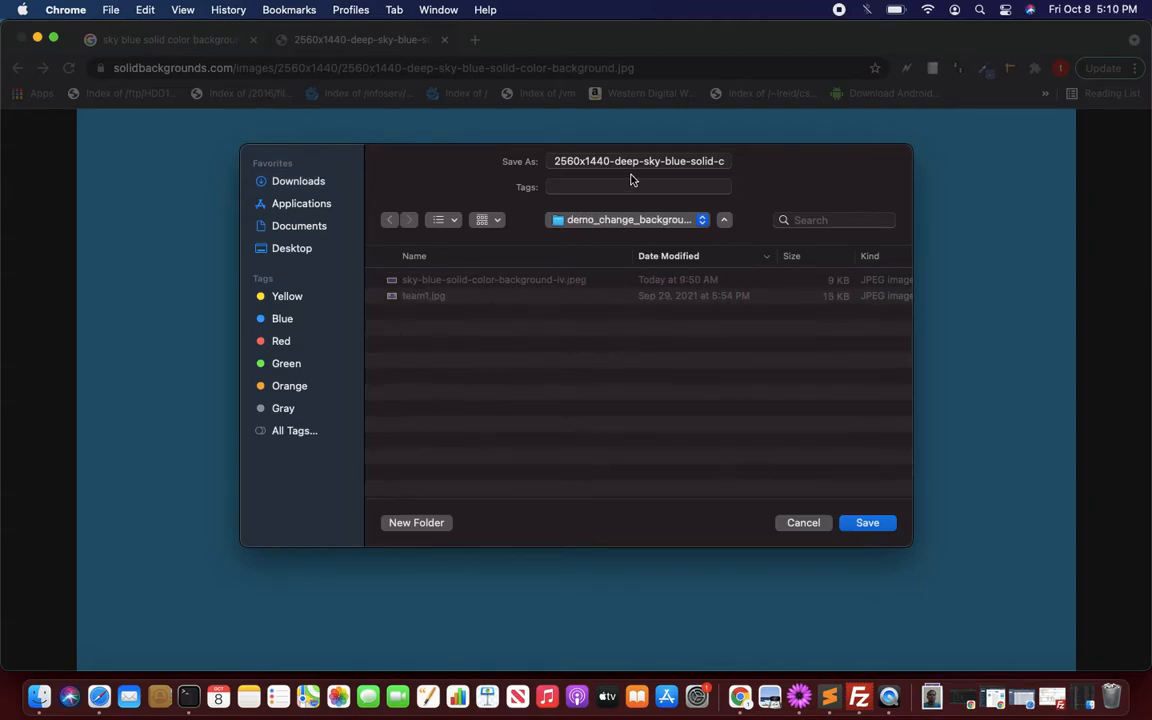
left_click(870, 523)
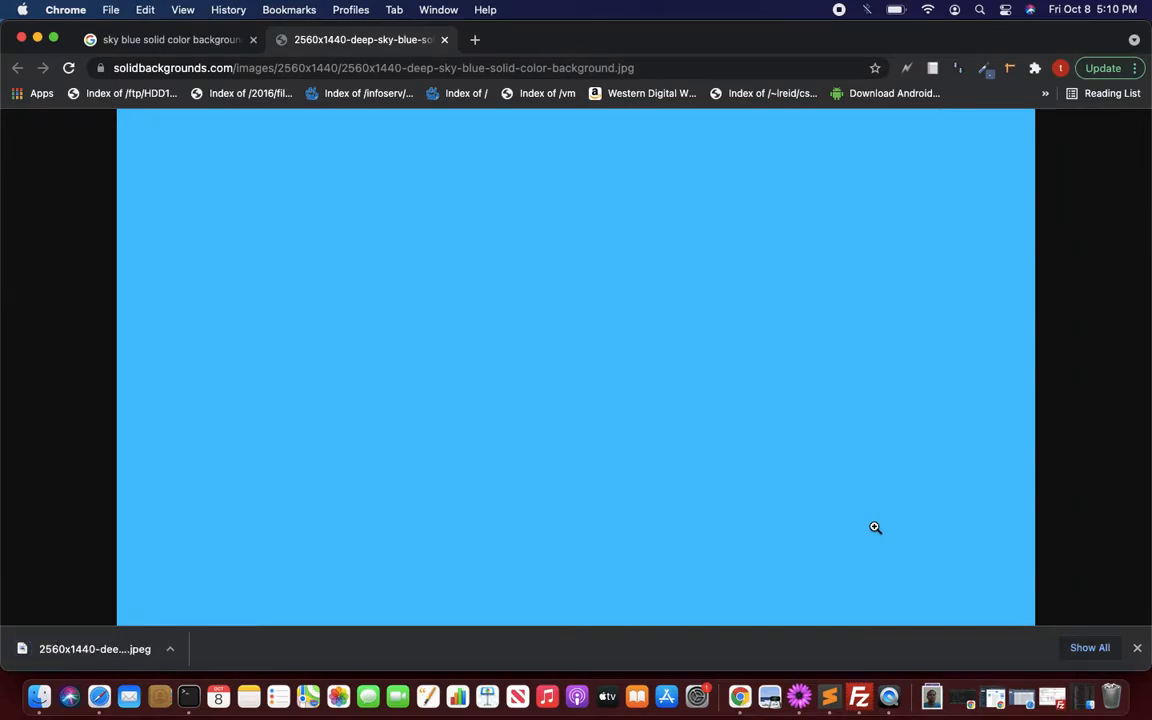
Return to Finder, open team1.jpg in Preview and activate Instant Alpha from the markup tools.
key("super+Tab")
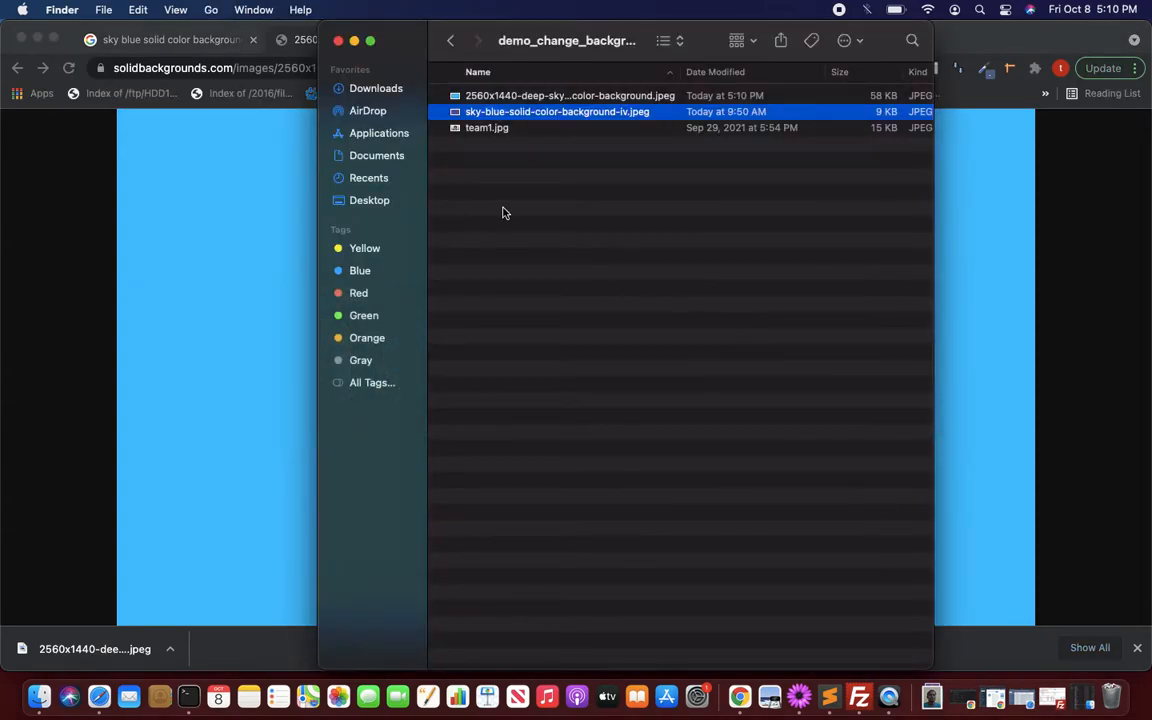
left_click(503, 210)
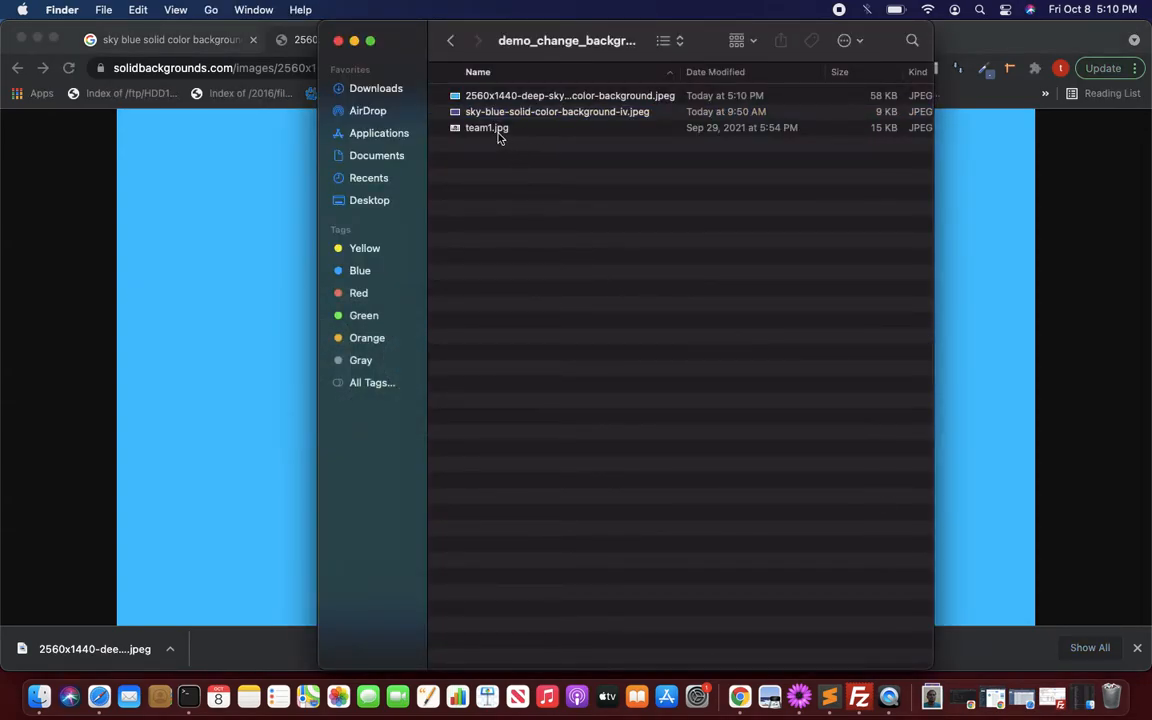
left_click(499, 137)
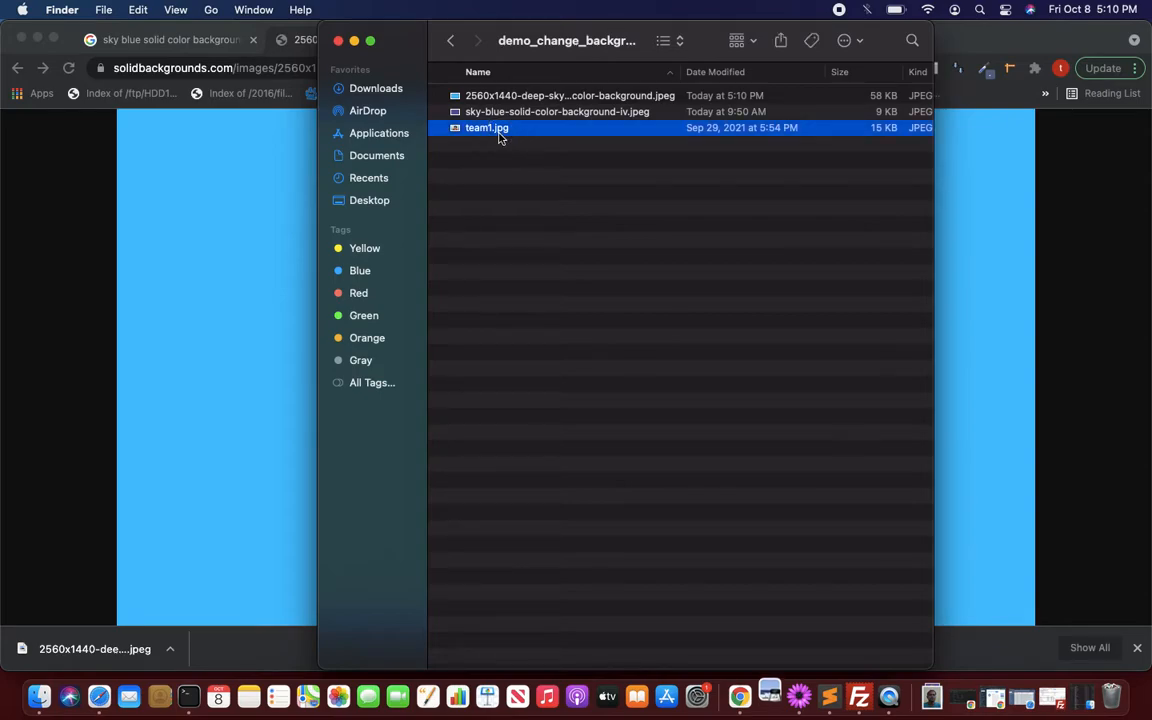
double_click(499, 128)
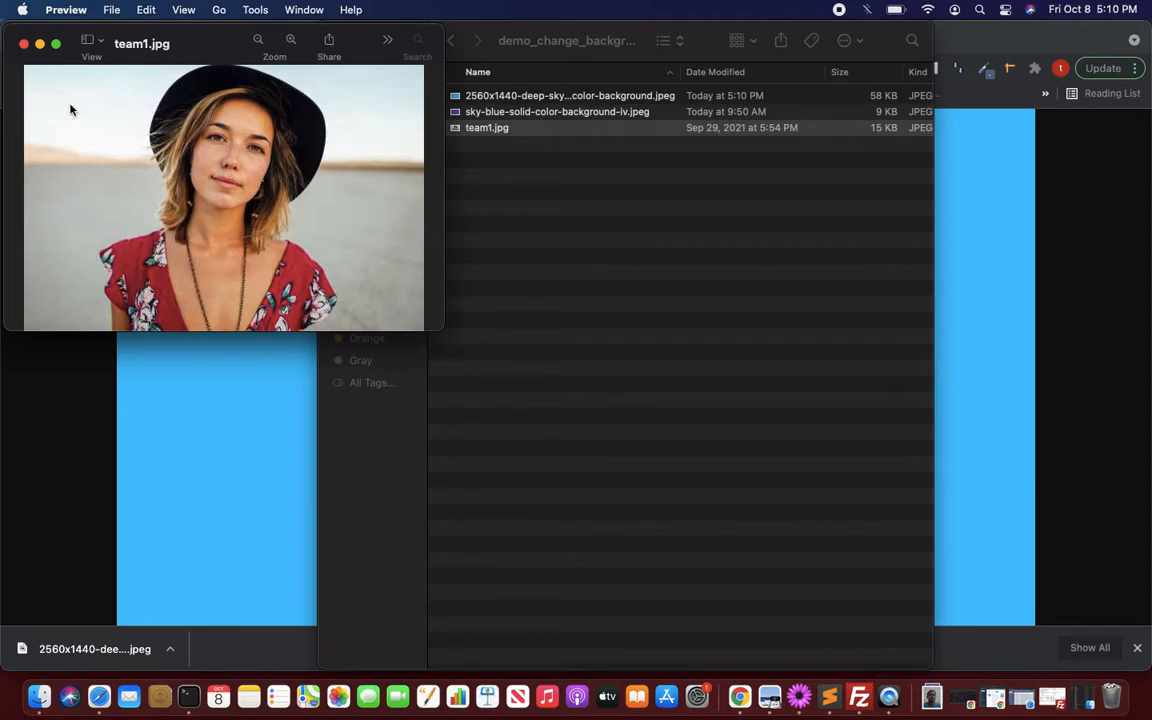
left_click(388, 45)
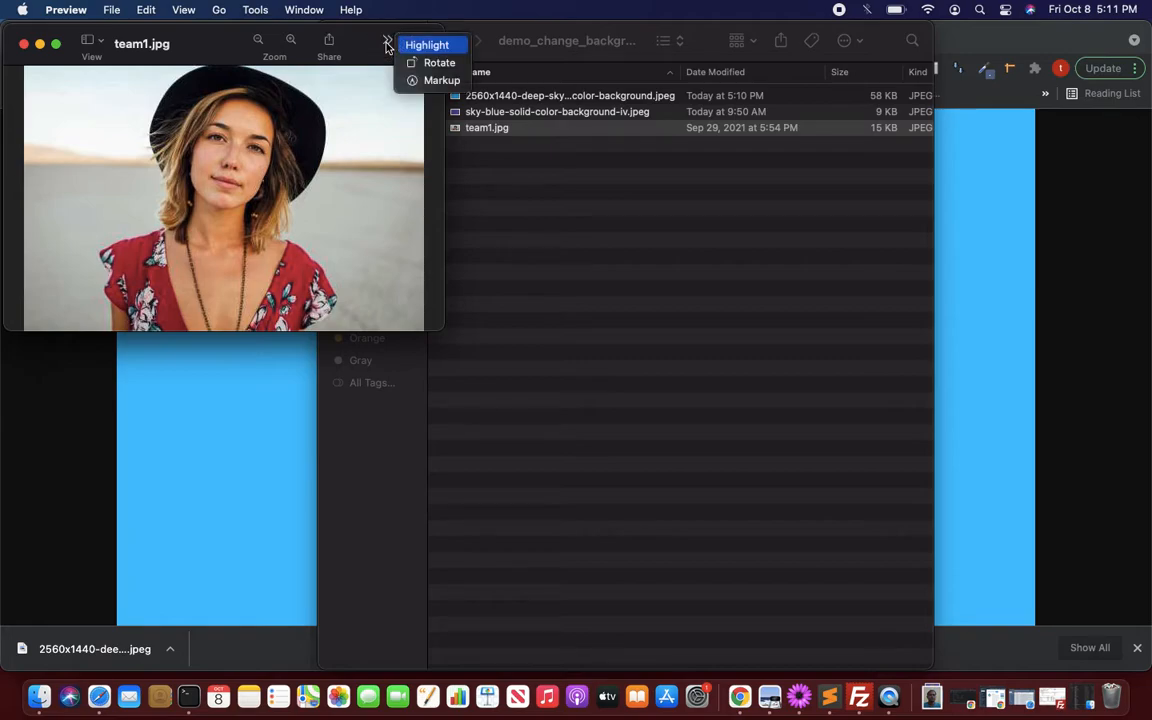
left_click(430, 88)
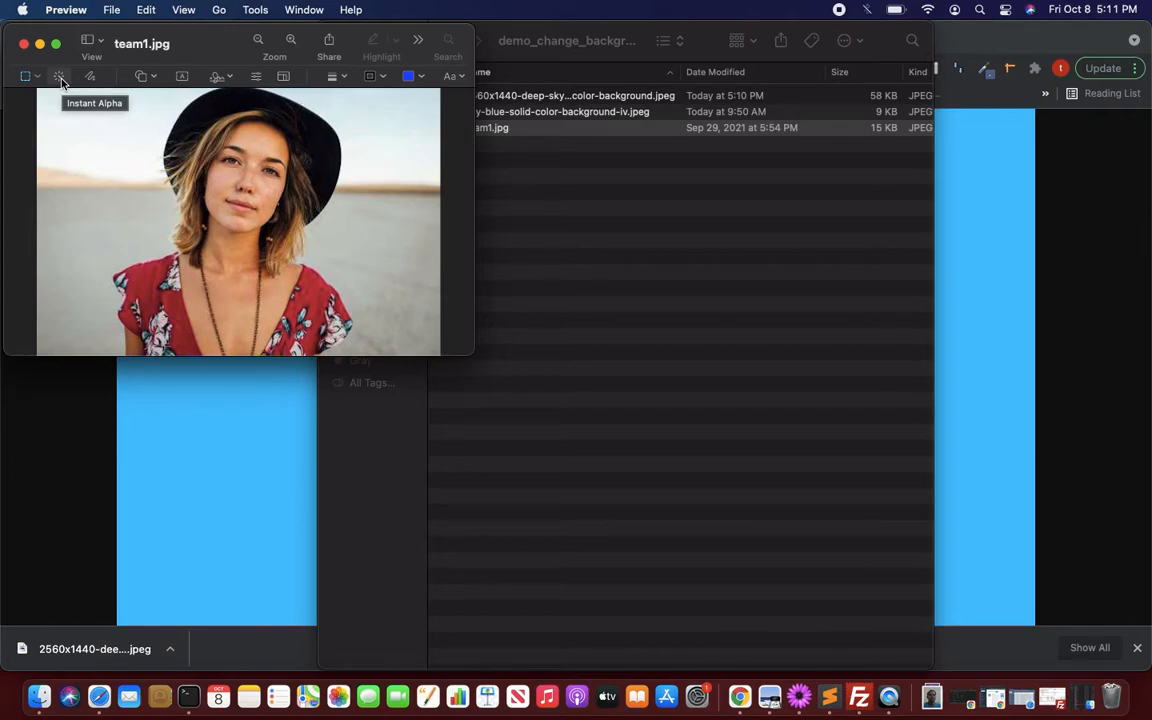
left_click(60, 78)
left_click(59, 78)
Try selecting the grey ground on the left side of the woman with Instant Alpha, and clear the selection.
left_click_drag(40, 187, 54, 197)
left_click_drag(55, 197, 40, 212)
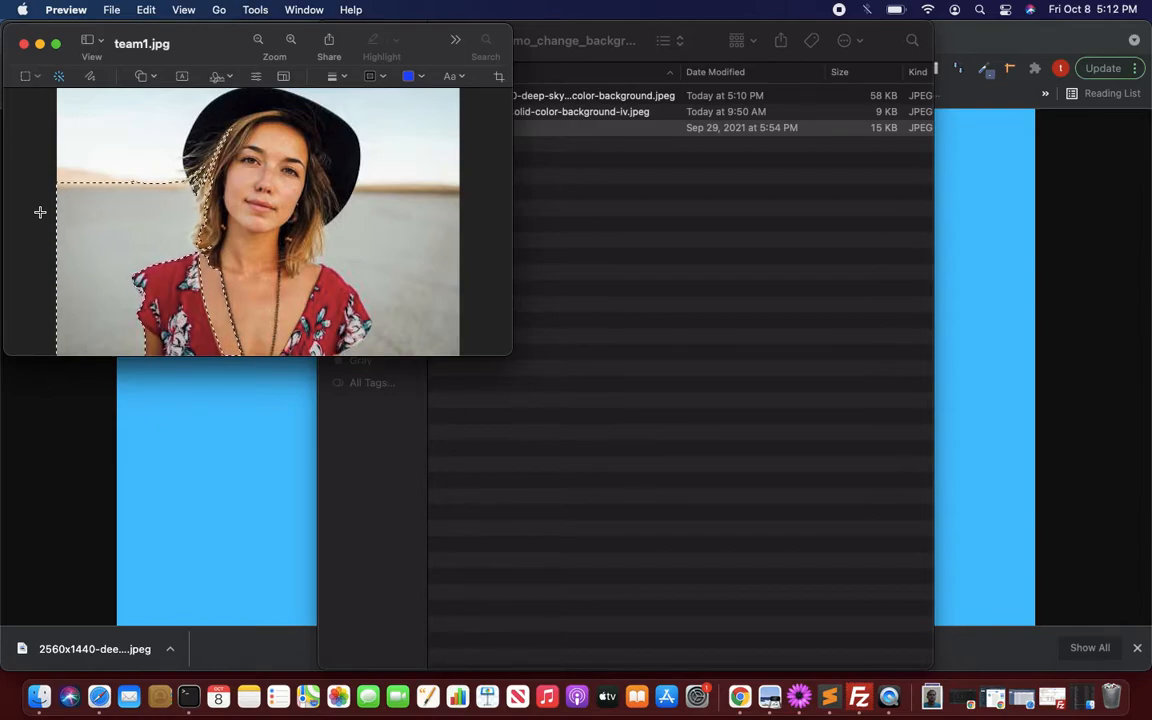
left_click(108, 162)
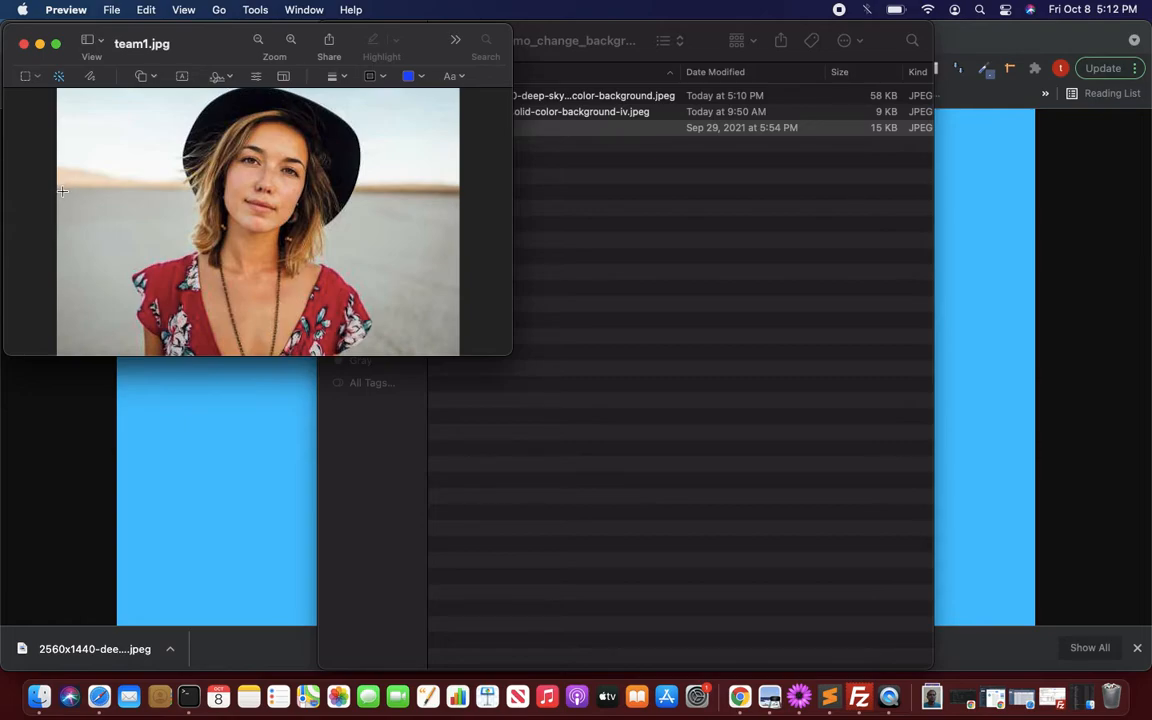
Erase the grey ground to the left of the woman with Instant Alpha and convert the document to PNG.
left_click_drag(62, 190, 79, 196)
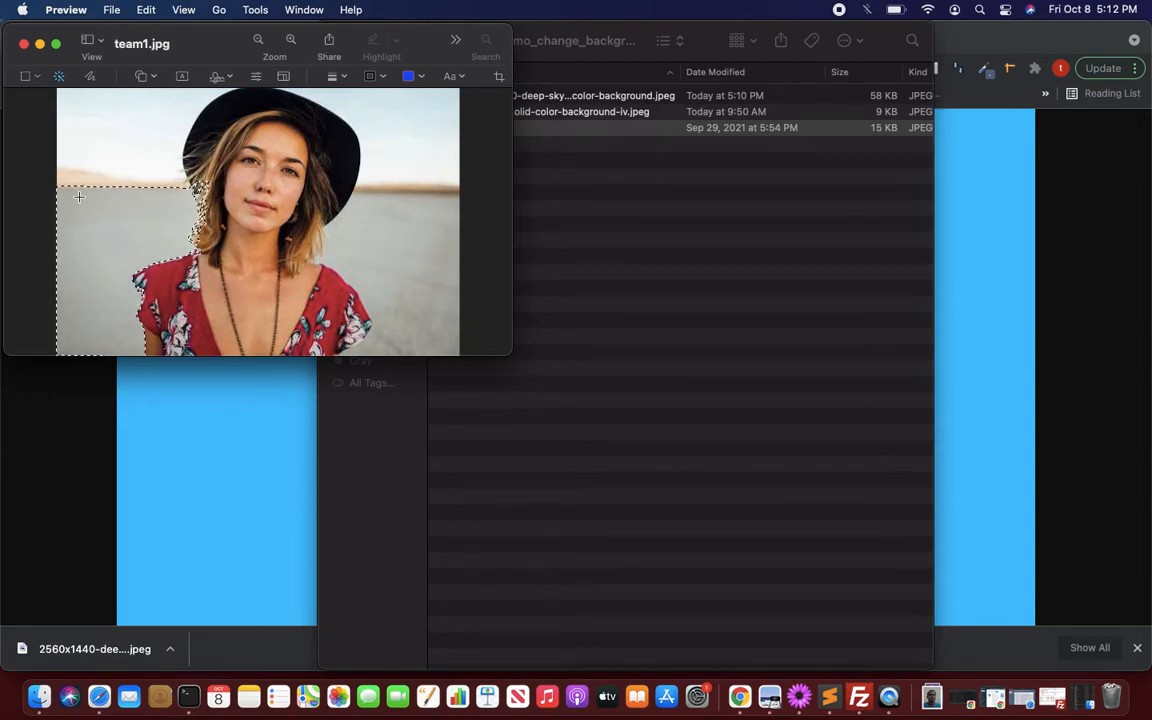
key("BackSpace")
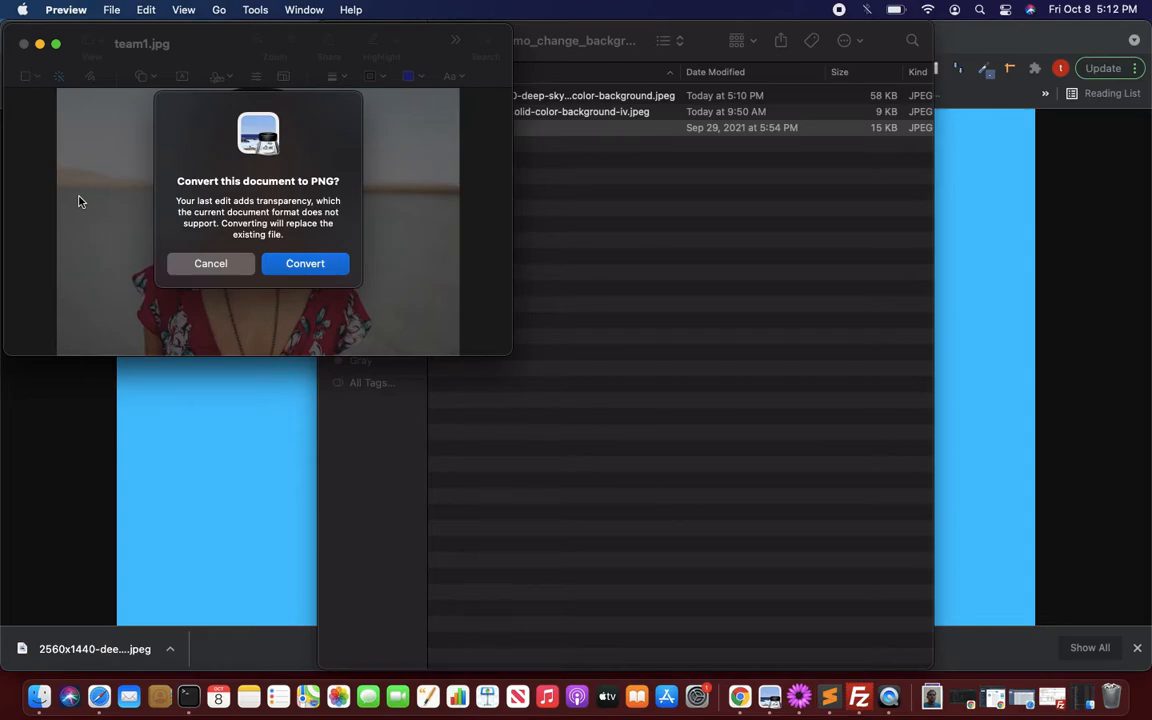
left_click(305, 264)
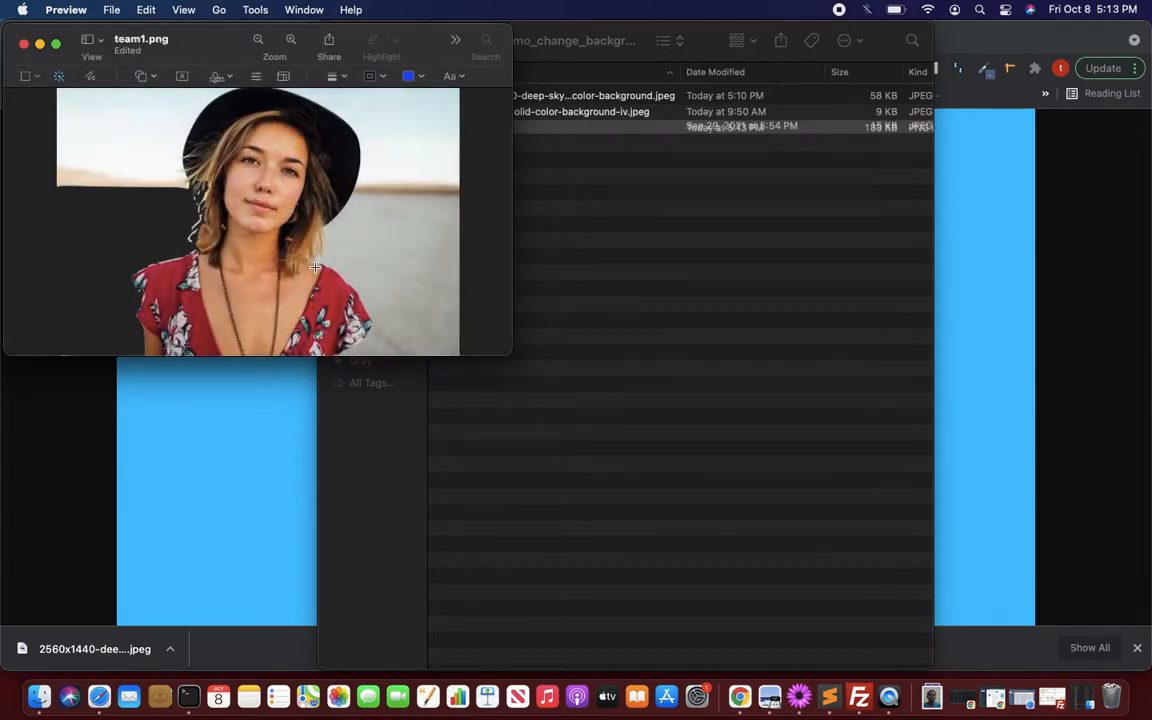
Erase the sky to the left of the woman and the leftover specks along the horizon with Instant Alpha.
left_click(60, 80)
left_click_drag(60, 90, 73, 106)
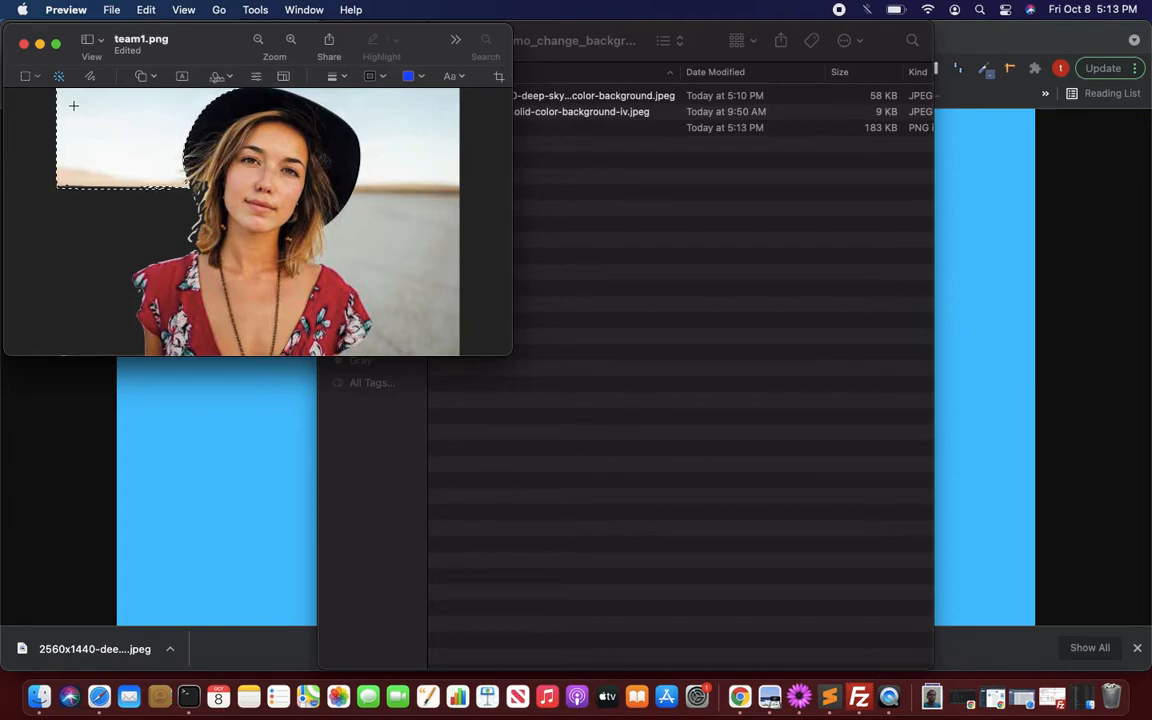
key("Delete")
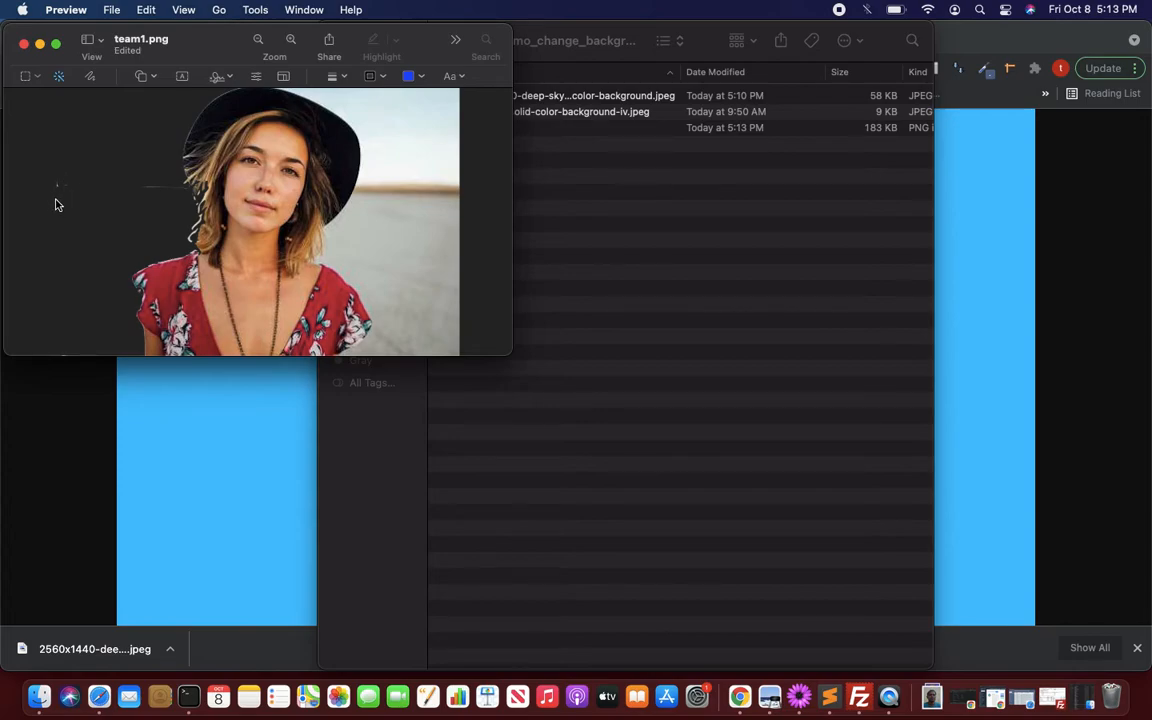
left_click_drag(57, 191, 62, 186)
key("Delete")
left_click_drag(144, 186, 157, 188)
key("Delete")
Erase the sky and the grey ground to the right of the woman with Instant Alpha.
left_click_drag(298, 92, 308, 90)
key("Delete")
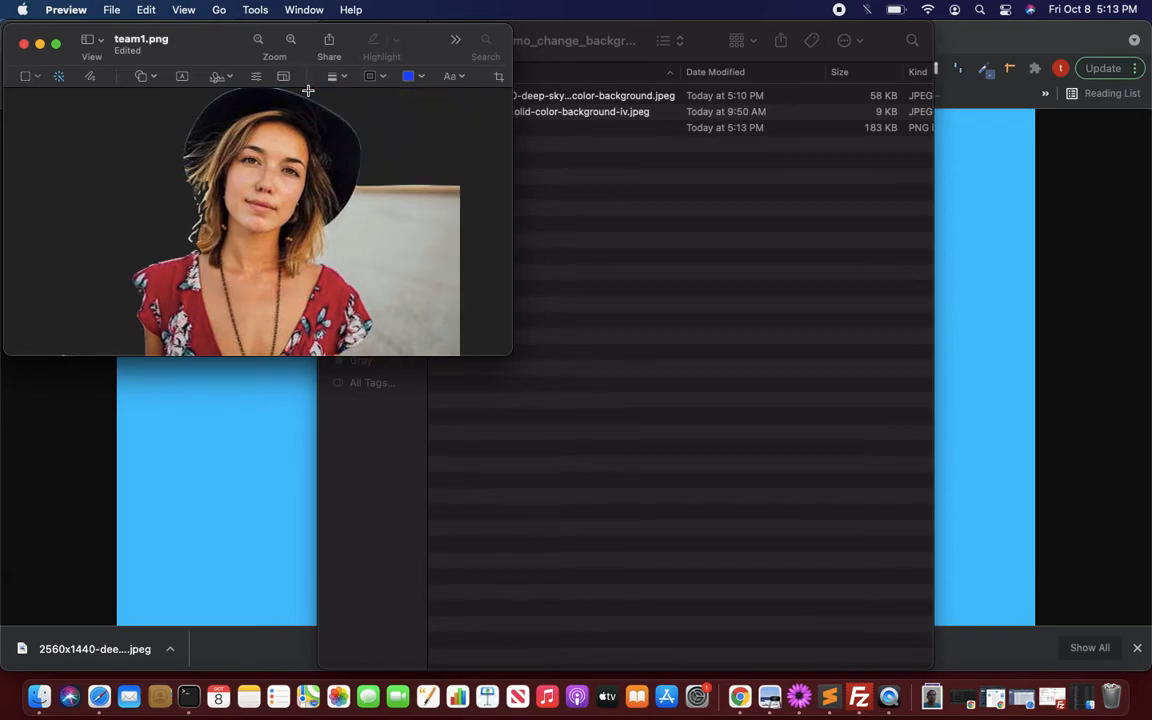
mouse_move(360, 186)
left_mouse_down()
mouse_move(383, 212)
mouse_move(370, 202)
left_mouse_up()
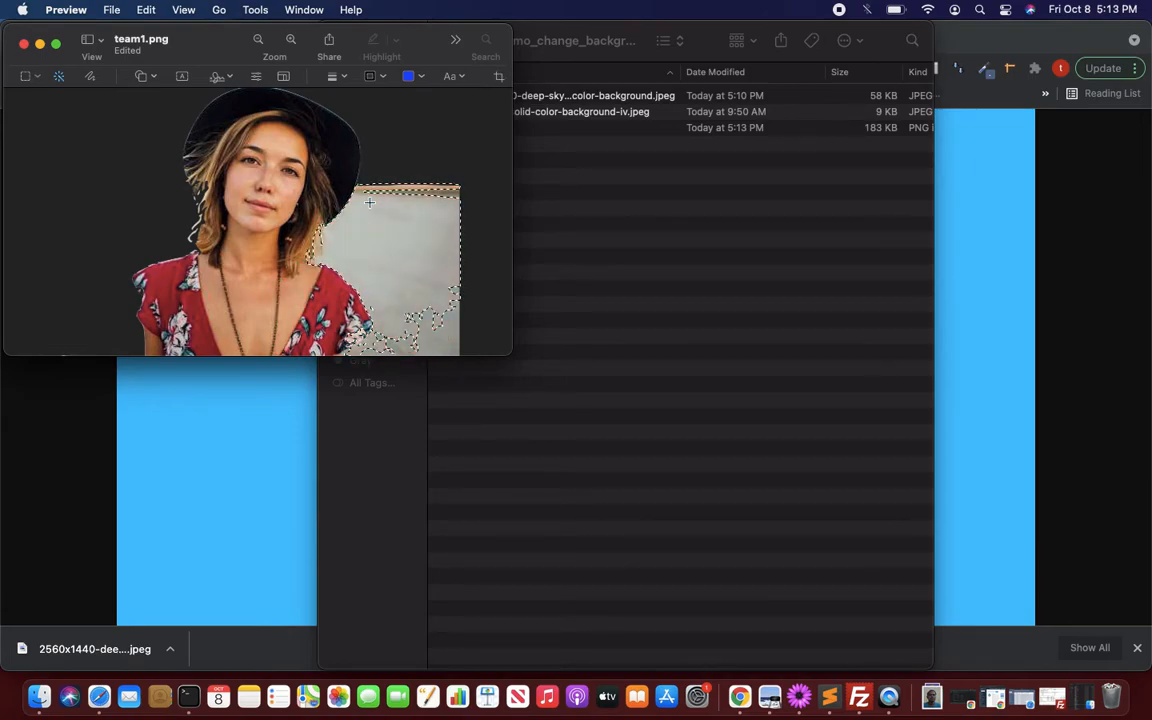
left_click_drag(449, 190, 433, 238)
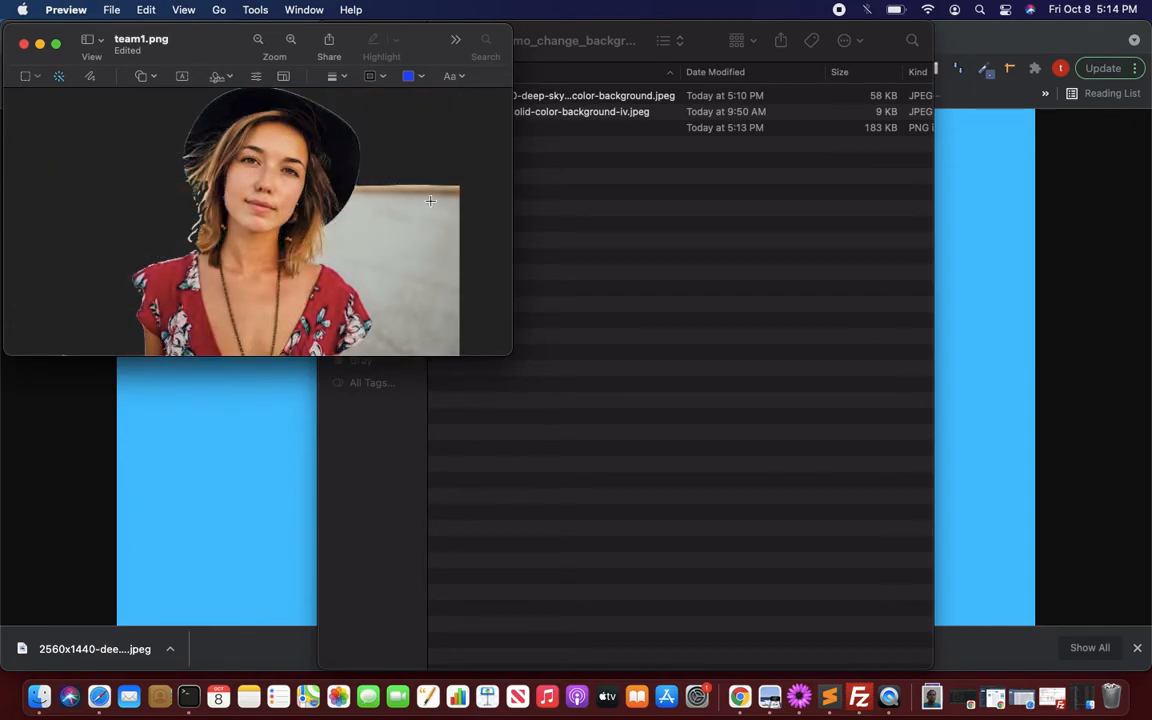
left_click_drag(439, 203, 436, 222)
key("Delete")
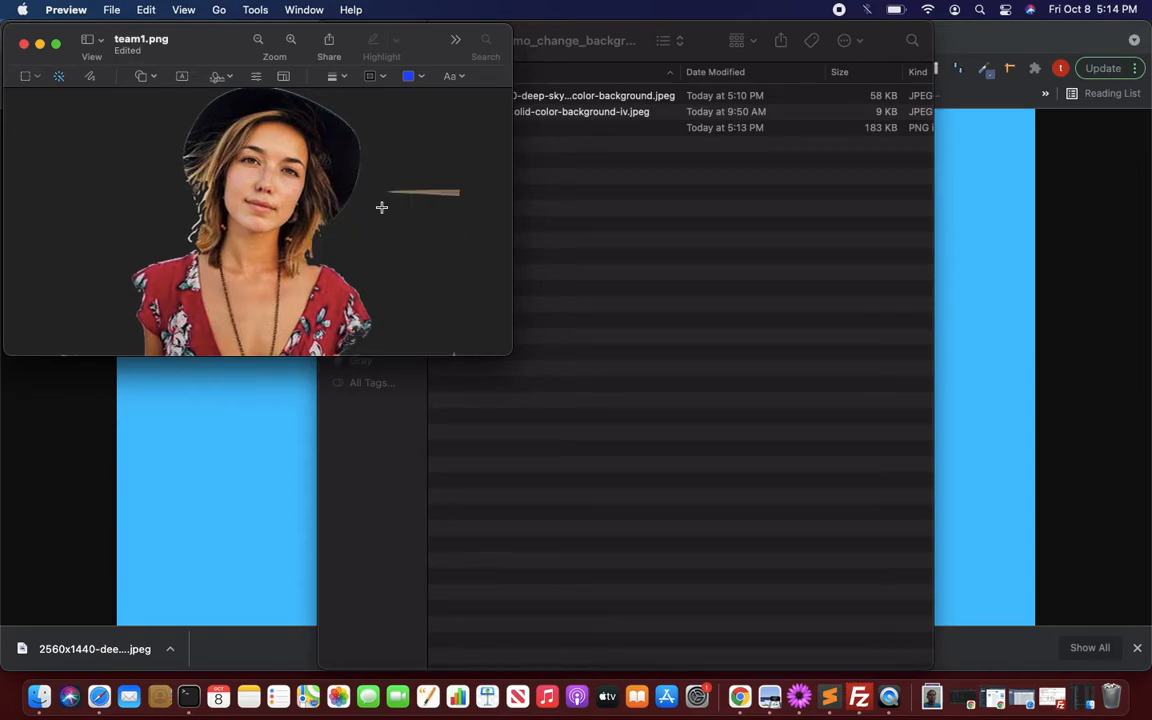
Erase the remaining brown horizon strip to the right of the woman with Instant Alpha.
left_click_drag(384, 190, 444, 192)
key("Delete")
key("Delete")
mouse_move(458, 198)
left_mouse_down()
mouse_move(437, 193)
mouse_move(448, 190)
left_mouse_up()
key("Delete")
left_click_drag(452, 195, 458, 192)
key("Delete")
Select the entire team1.png cutout and copy it.
left_click(146, 10)
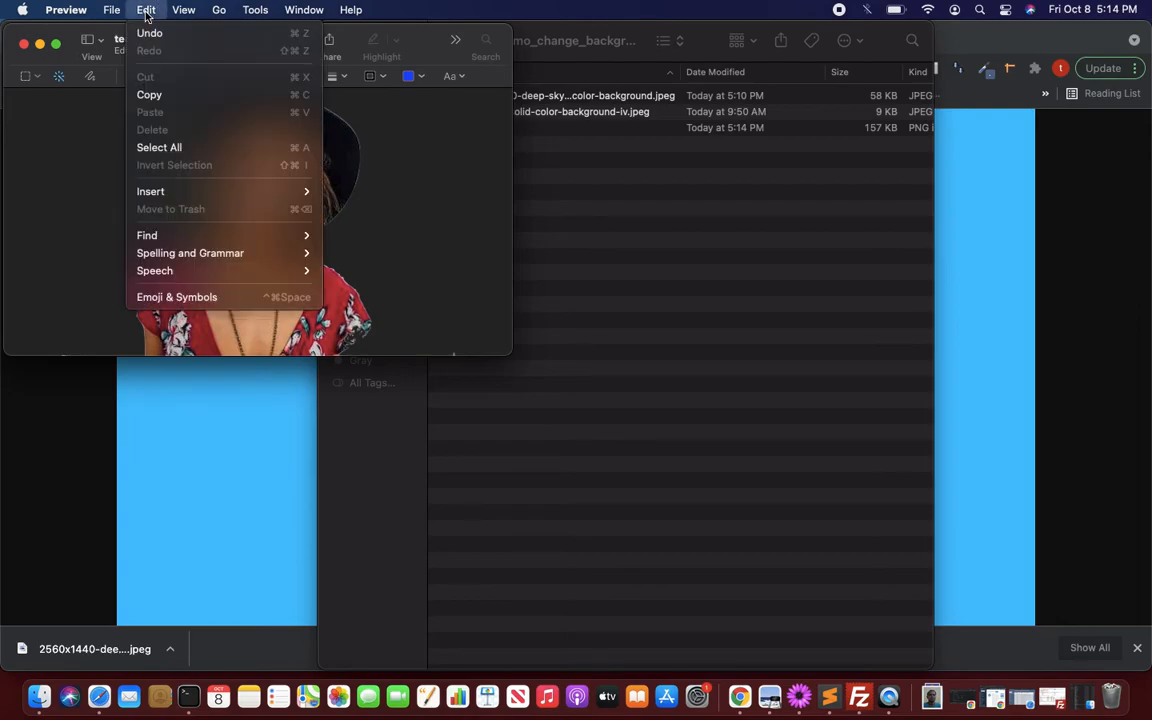
left_click(159, 148)
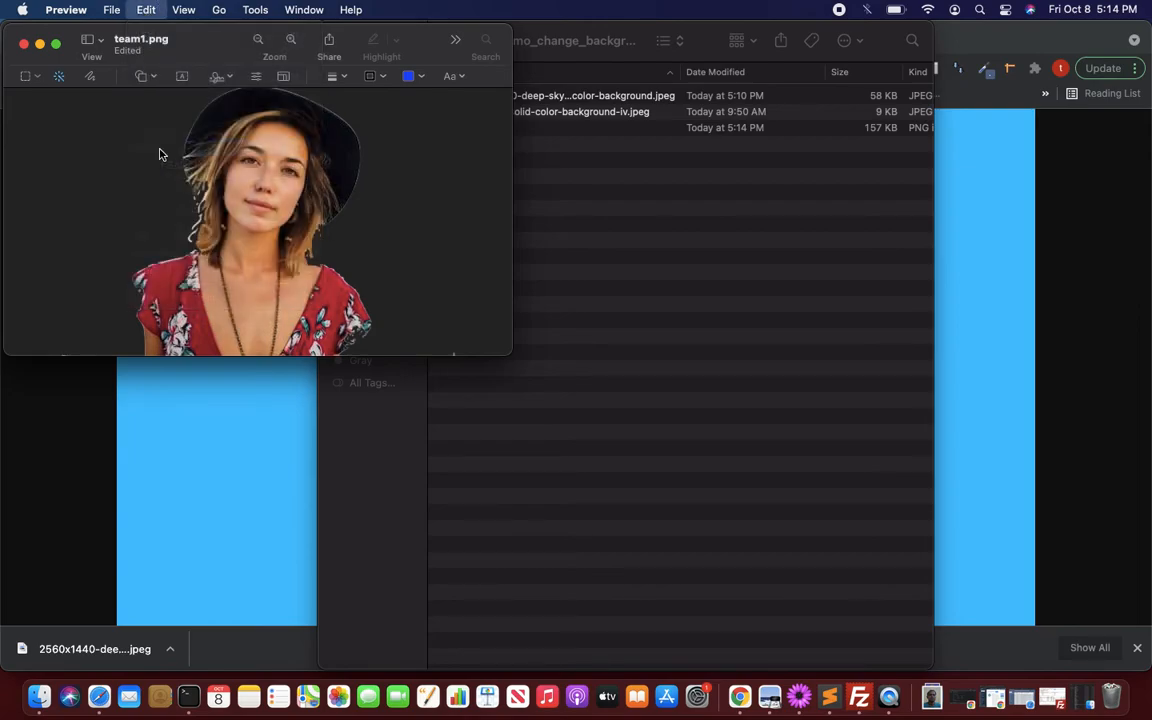
left_click(147, 10)
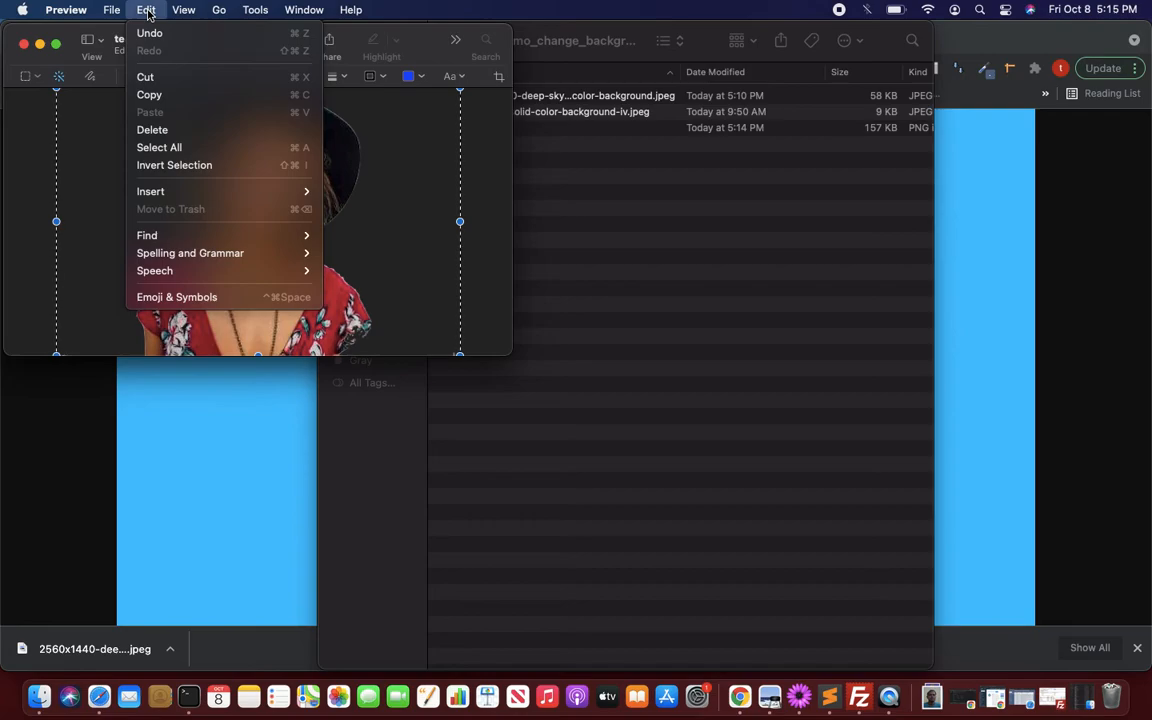
left_click(158, 94)
Open 2560x1440-deep-sky-blue-solid-color-background.jpeg from the Finder folder in Preview and paste the copied cutout onto it.
left_click(650, 205)
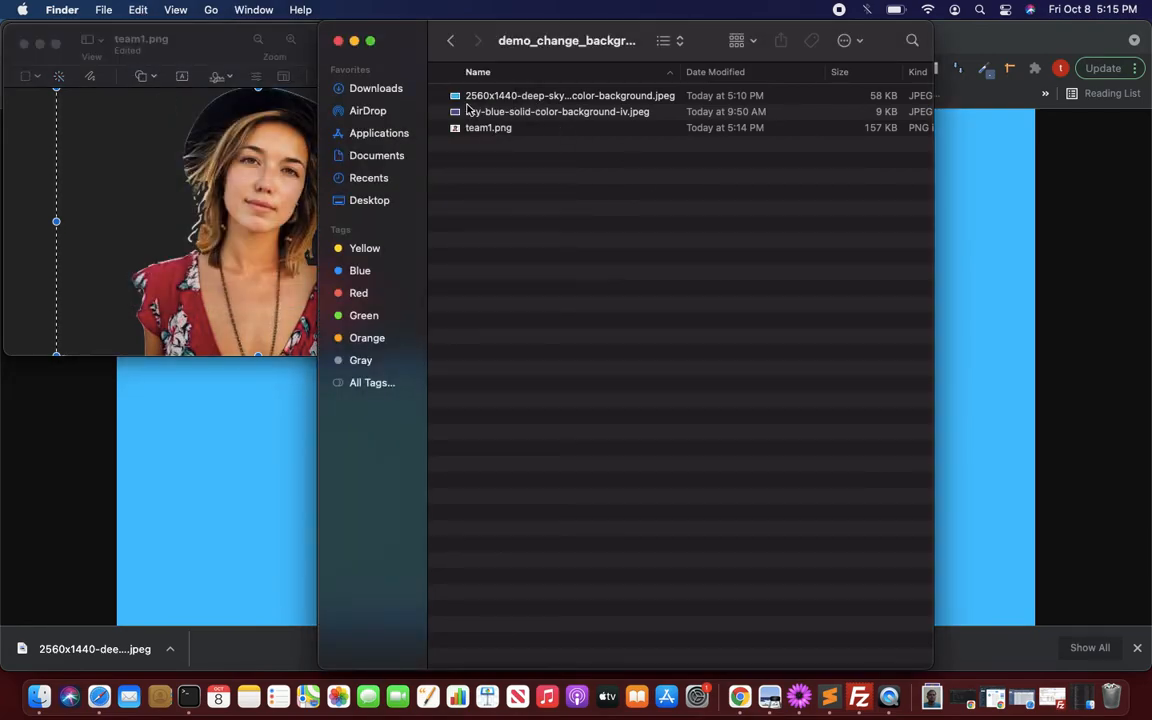
left_click(549, 97)
key("super+Tab")
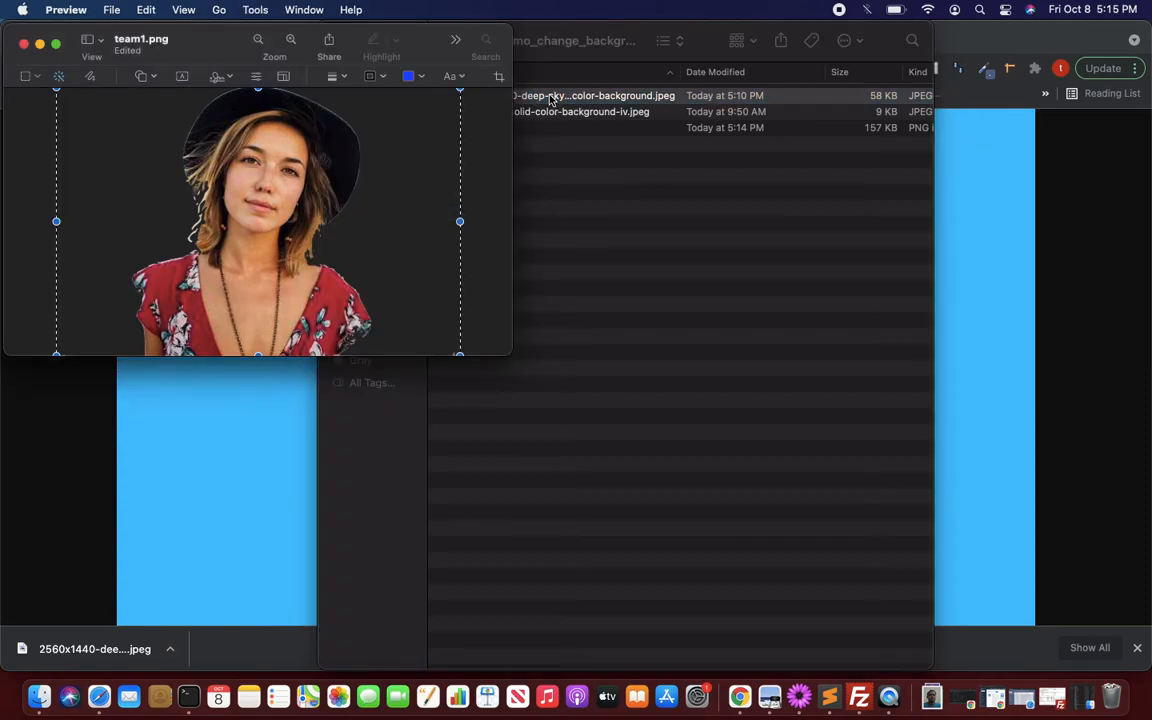
double_click(549, 97)
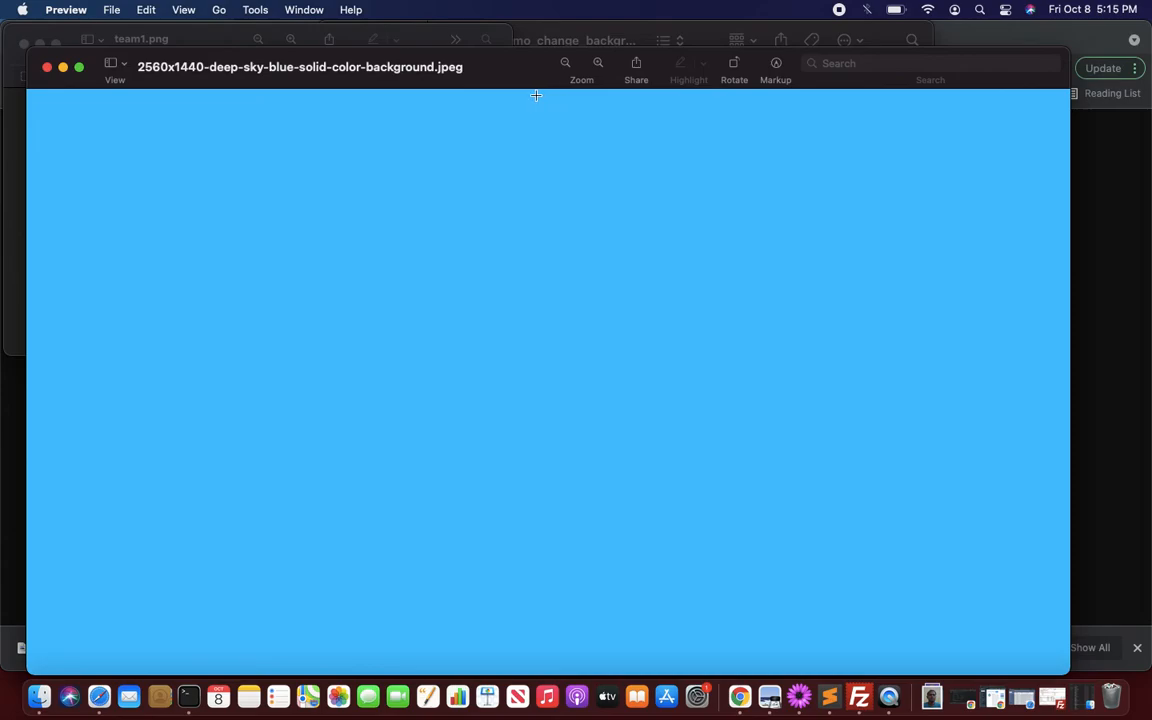
left_click(146, 10)
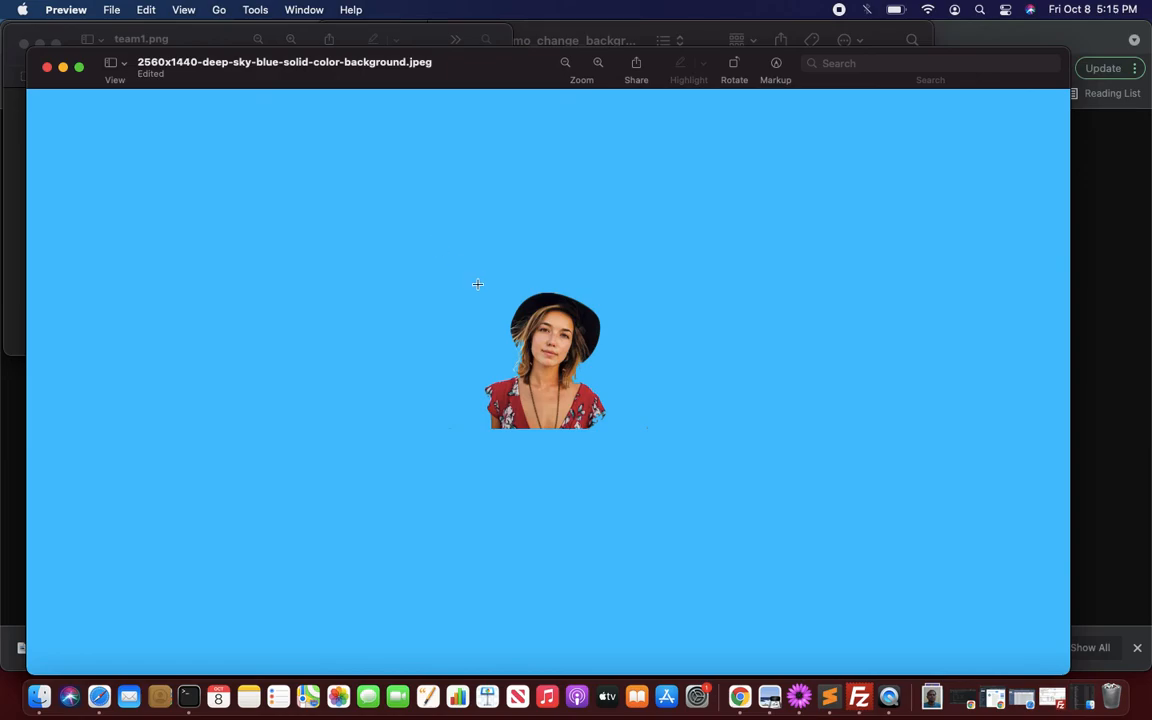
Copy a rectangular area of about 365 x 396 pixels around the pasted woman and create a new image from the clipboard.
left_click_drag(474, 280, 622, 440)
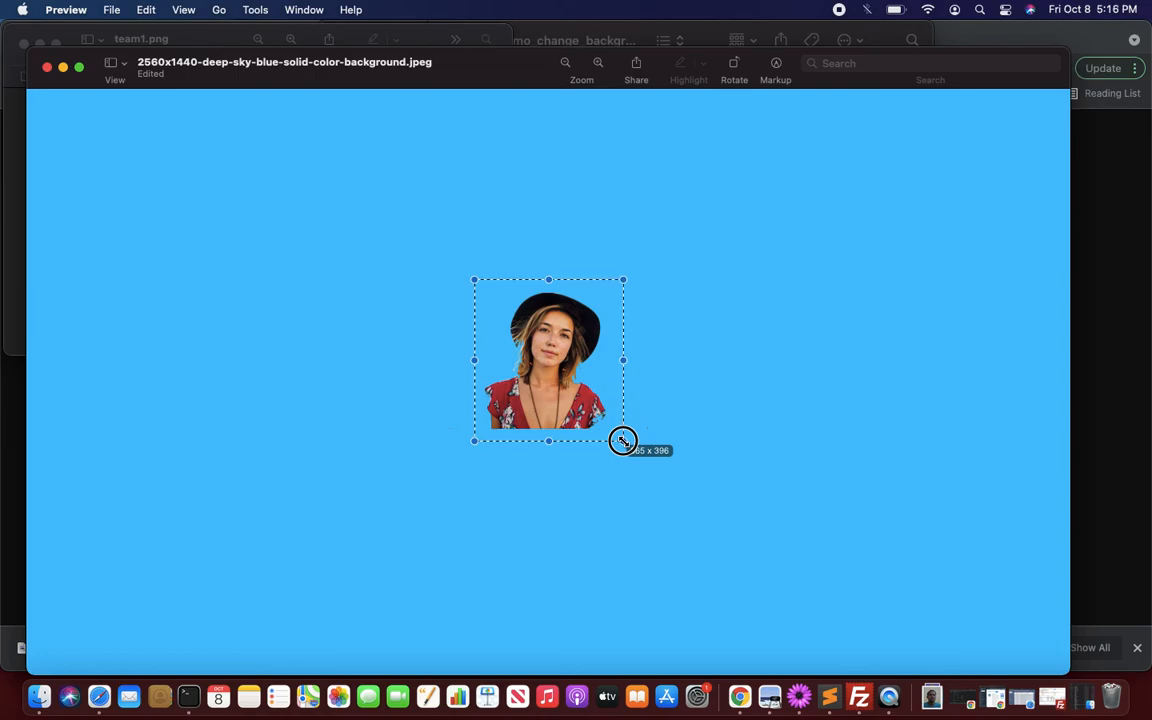
left_click_drag(623, 441, 624, 442)
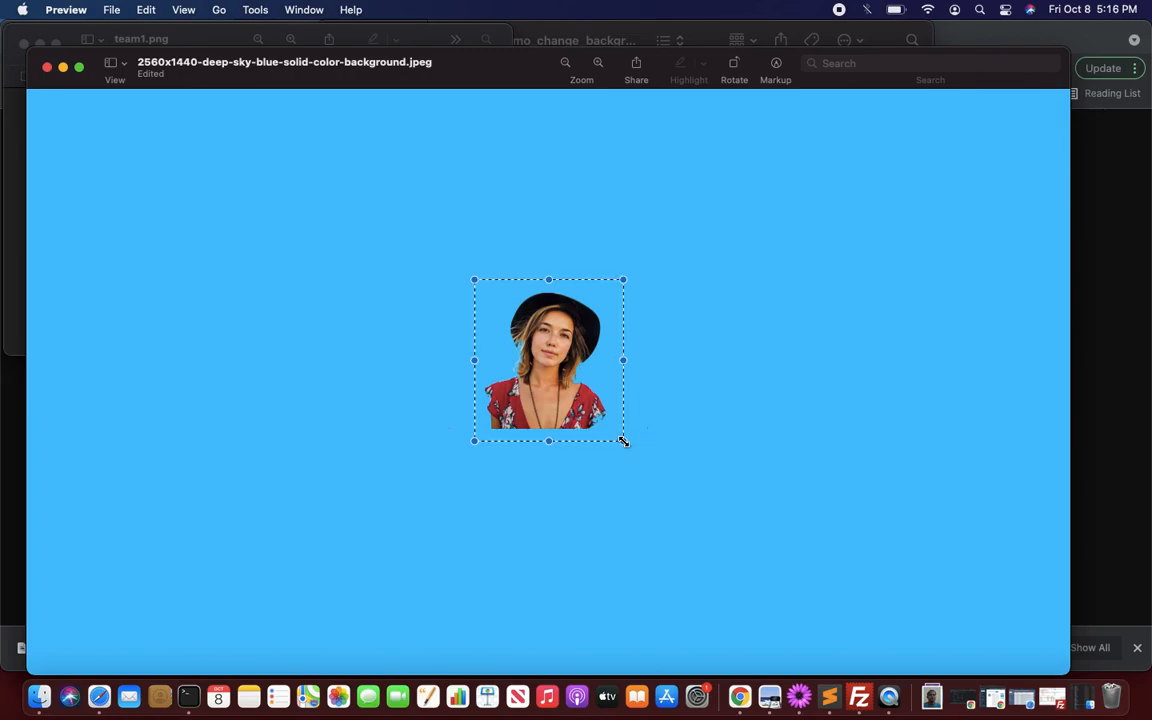
left_click(146, 10)
mouse_move(112, 10)
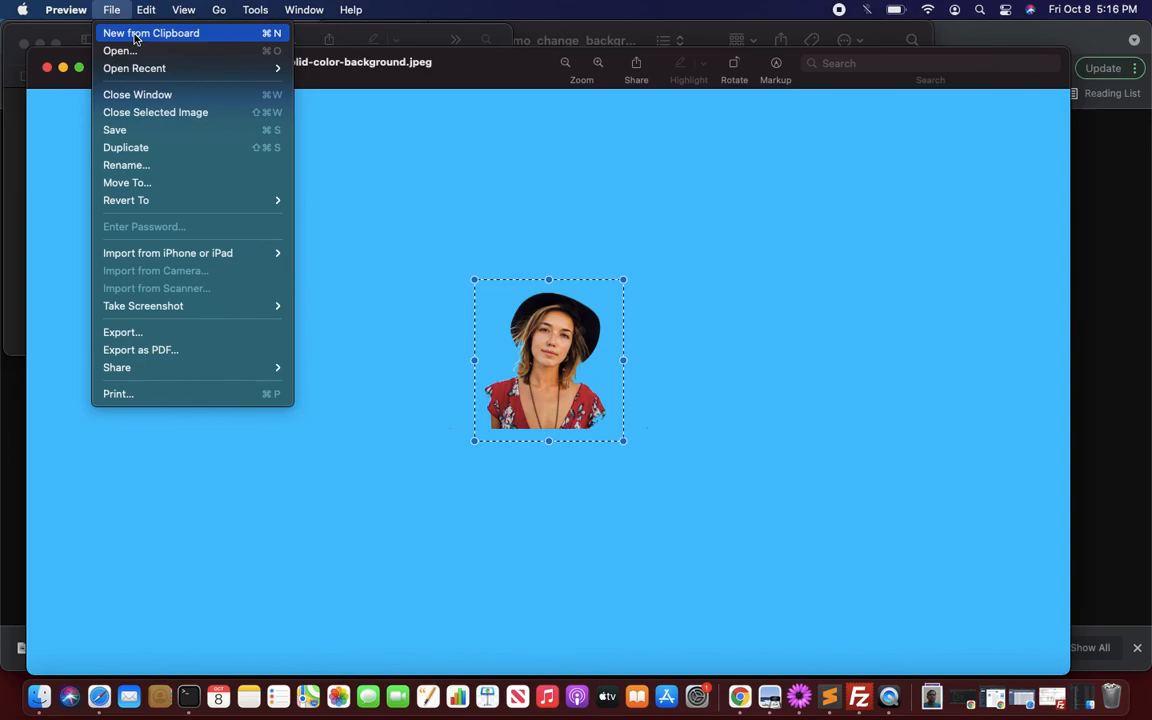
left_click(134, 37)
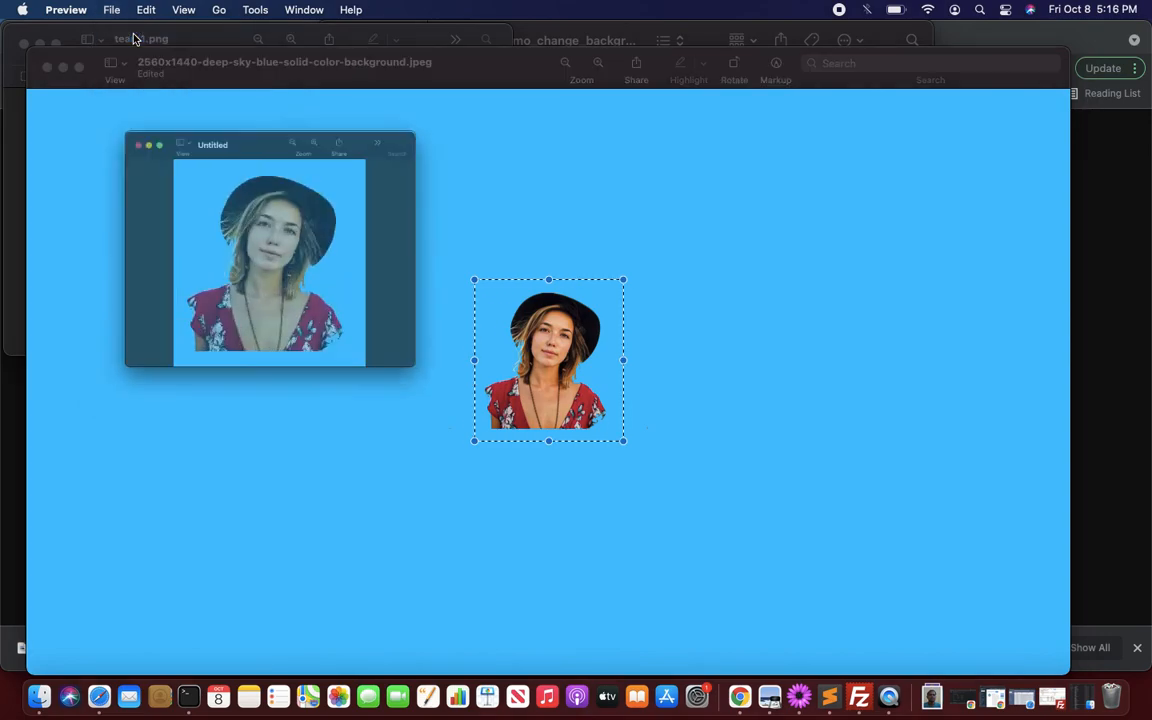